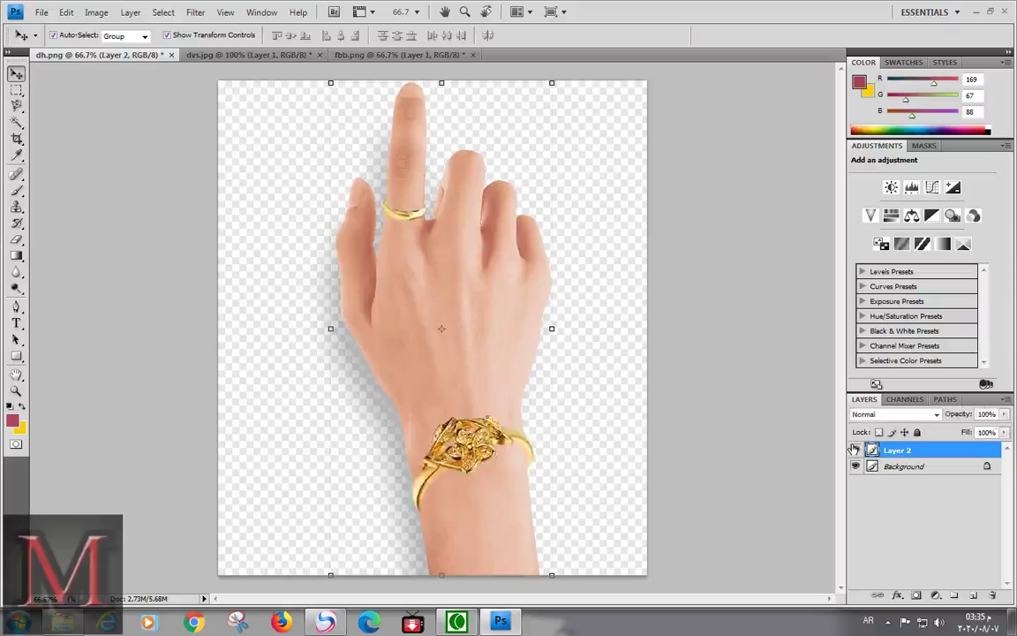
pyautogui.click(854, 450)
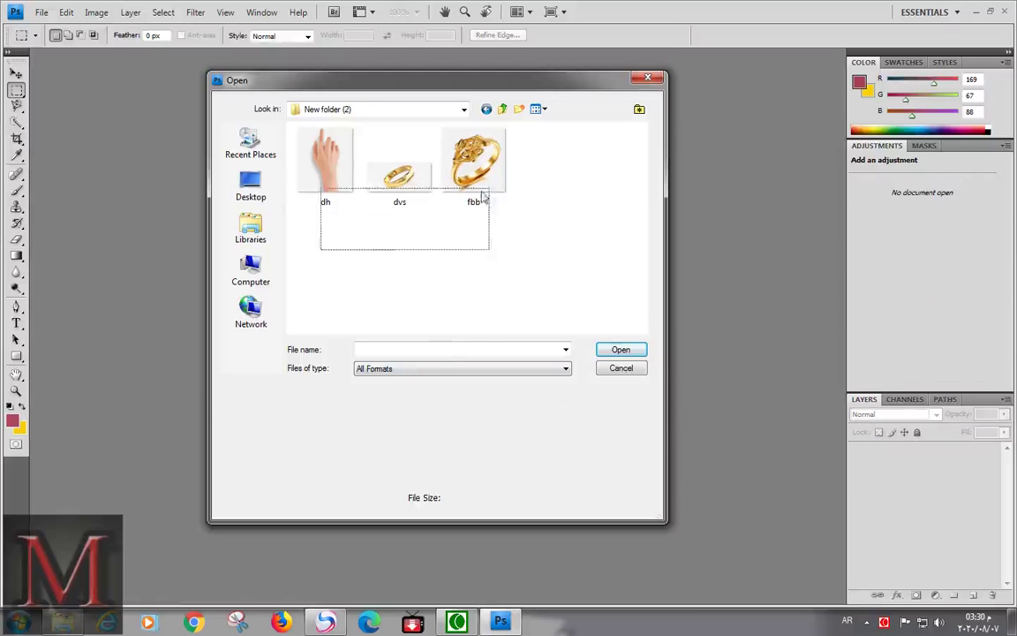
# - Open dh.png, dvs.jpg and fbb.png together as three separate documents
pyautogui.moveTo(332, 263); pyautogui.dragTo(494, 141)
pyautogui.click(617, 350)
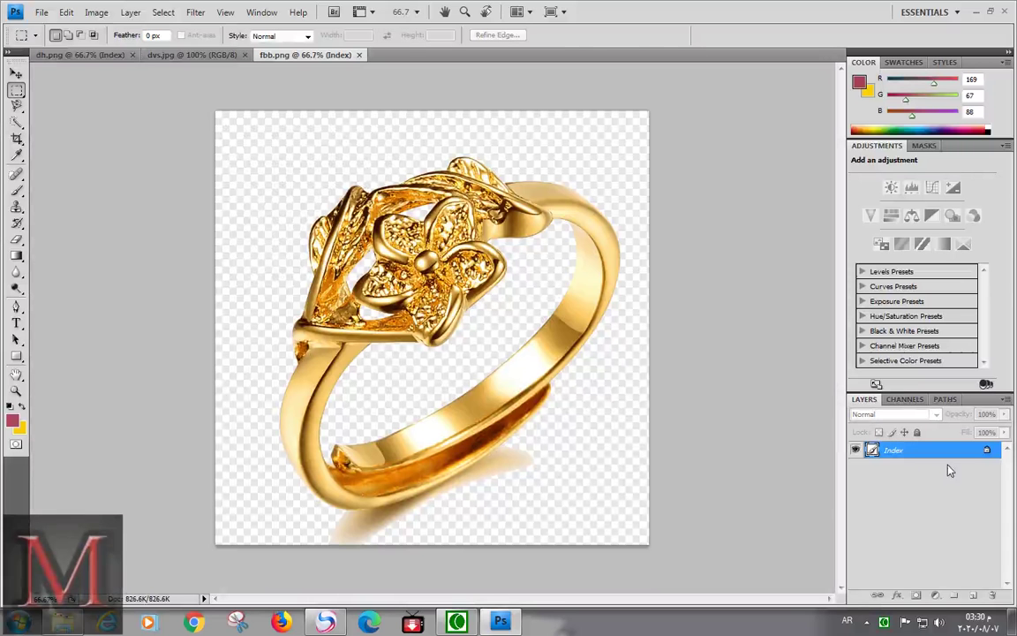
# - Convert fbb.png to RGB colour and copy the flower ring onto a new layer
pyautogui.click(96, 12)
pyautogui.moveTo(133, 29)
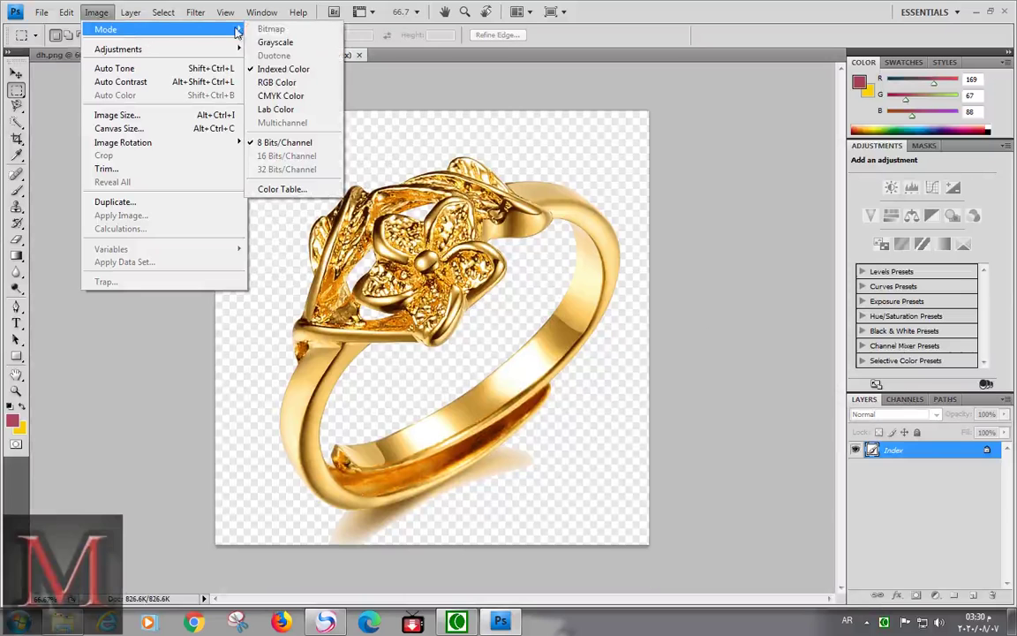
pyautogui.click(275, 82)
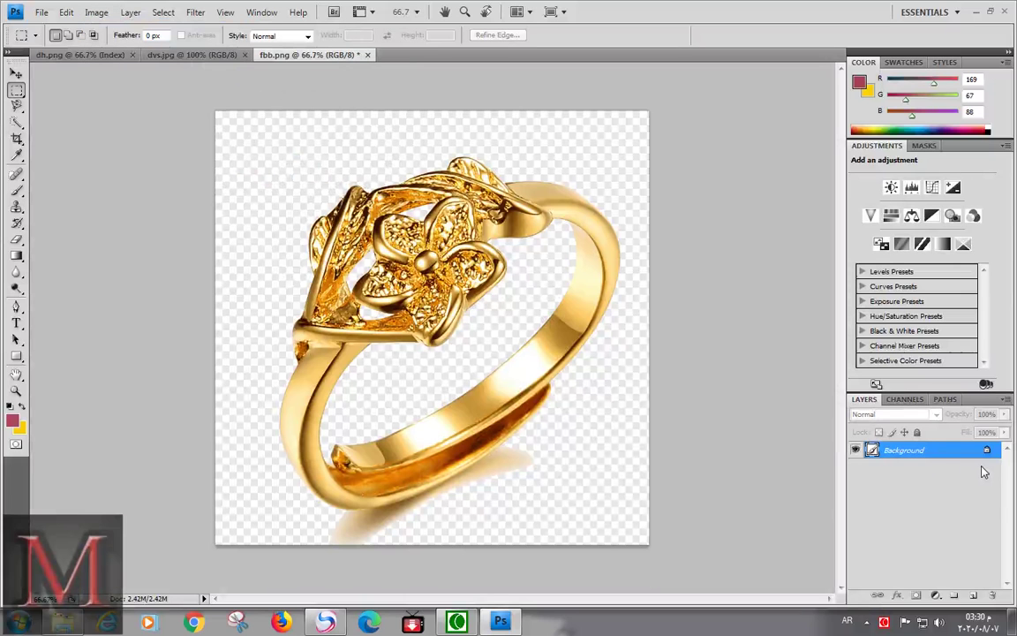
pyautogui.hotkey('ctrl', 'j')
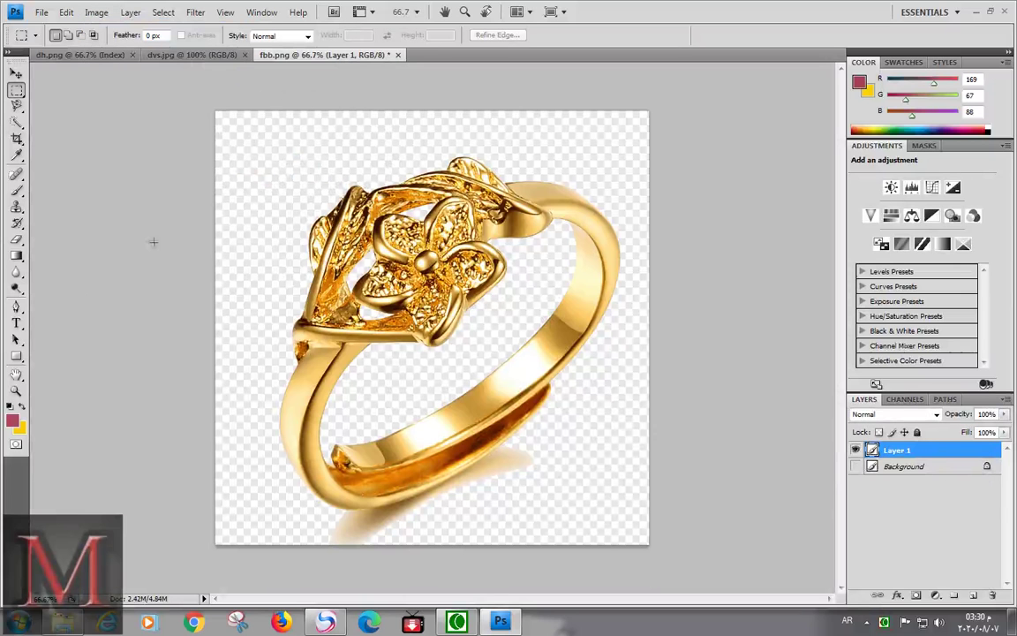
# - Delete the white background and the ring's inner hole, then Magic-Wand-select the leftover shadow
pyautogui.rightClick(16, 122)
pyautogui.click(53, 136)
pyautogui.click(252, 160)
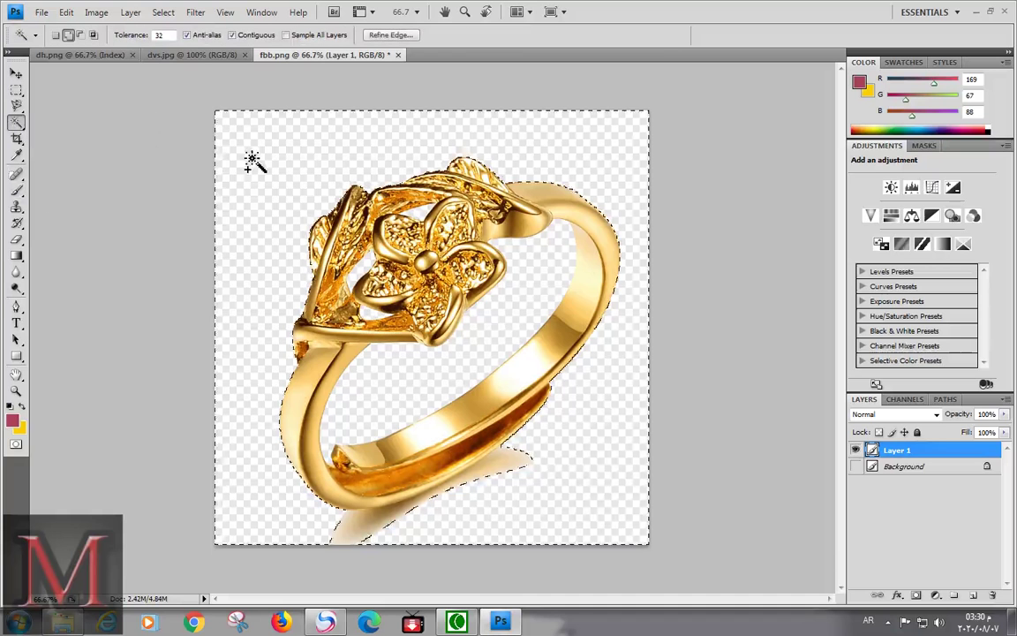
pyautogui.click(508, 305)
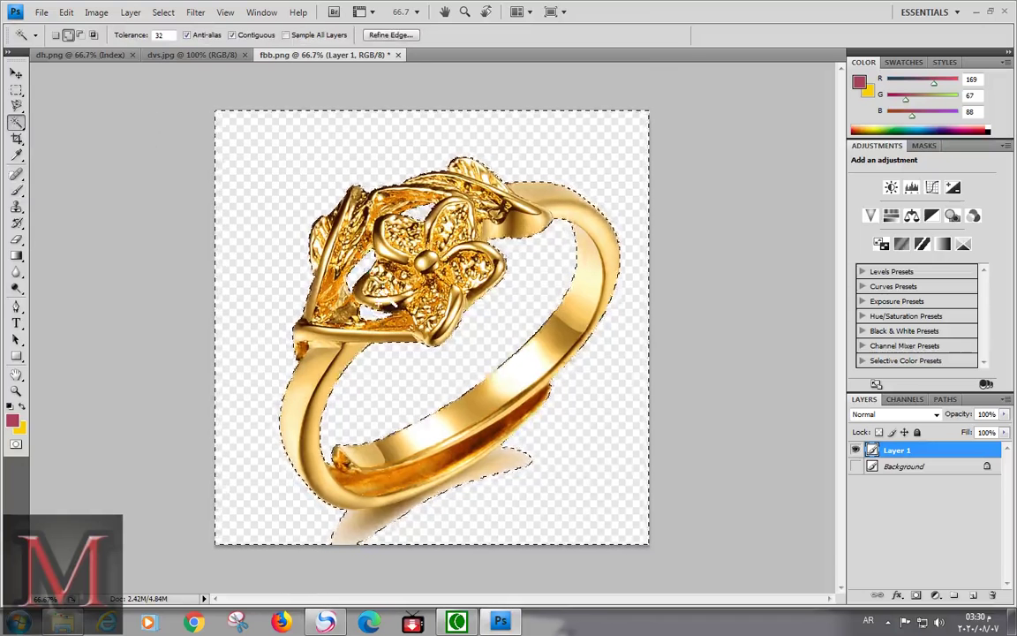
pyautogui.press('Delete')
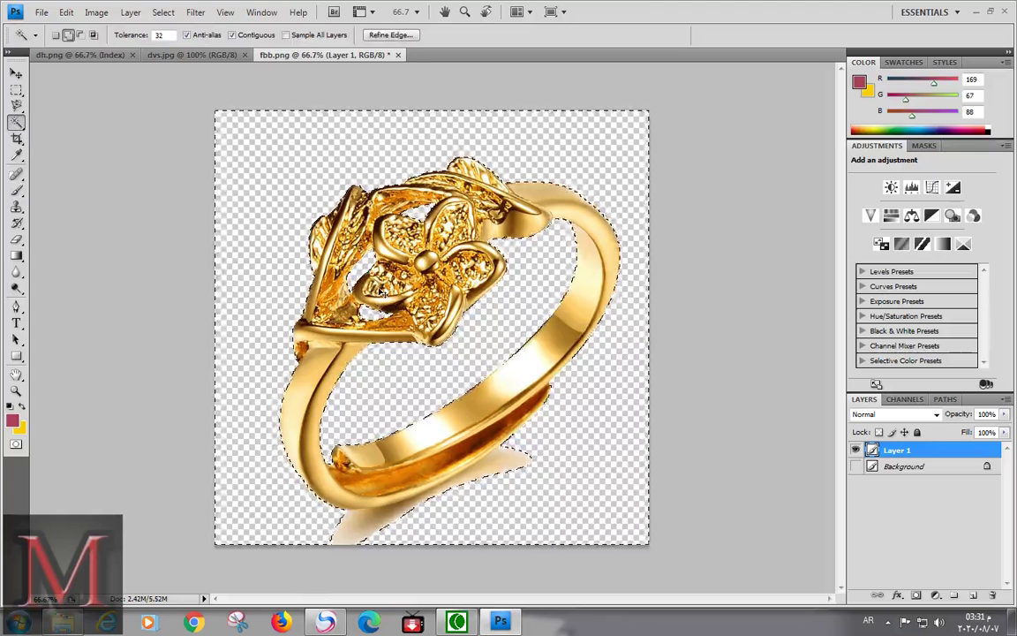
pyautogui.hotkey('ctrl', 'd')
pyautogui.click(517, 469)
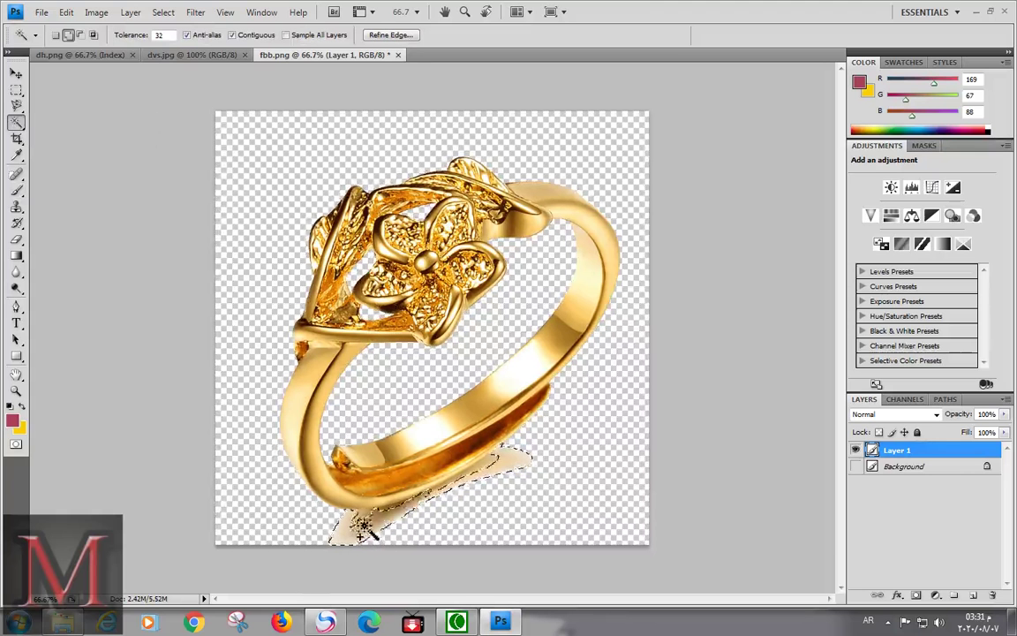
# - Feather the shadow selection, delete the shadow, and clear the selection
pyautogui.rightClick(344, 223)
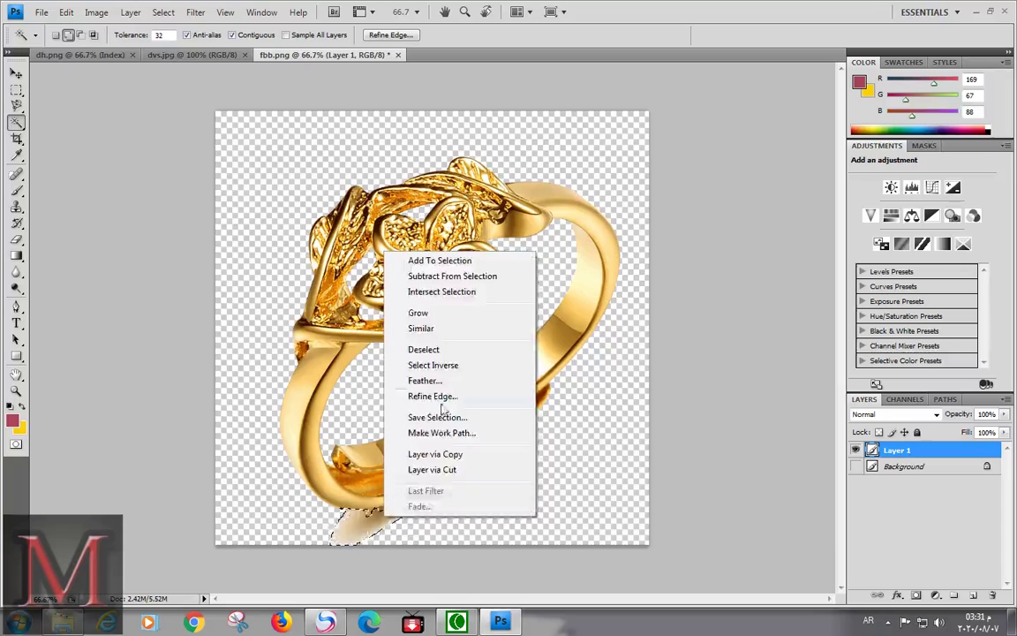
pyautogui.click(397, 341)
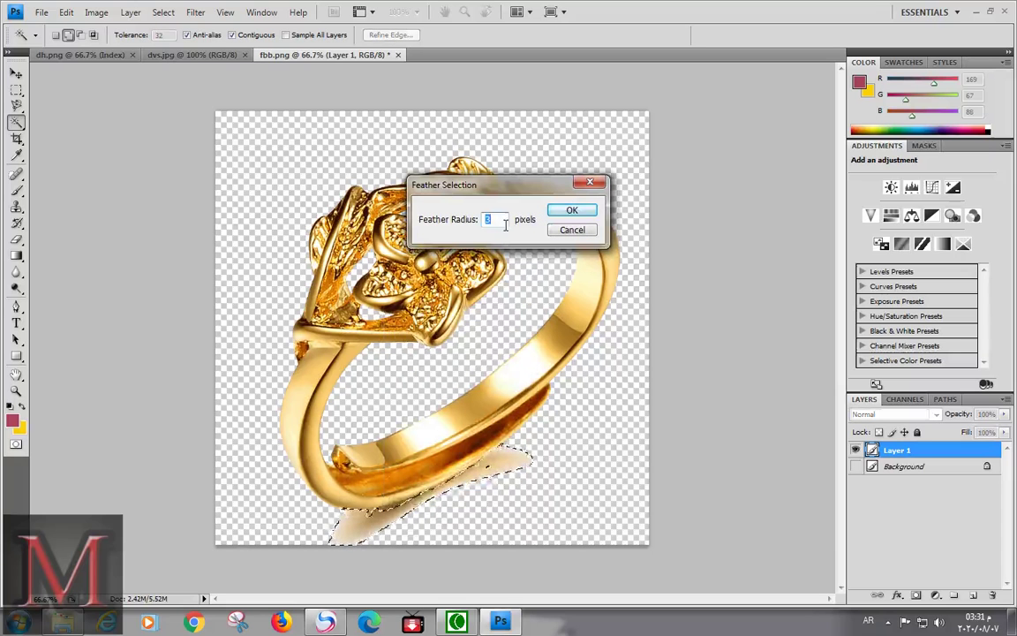
pyautogui.click(571, 212)
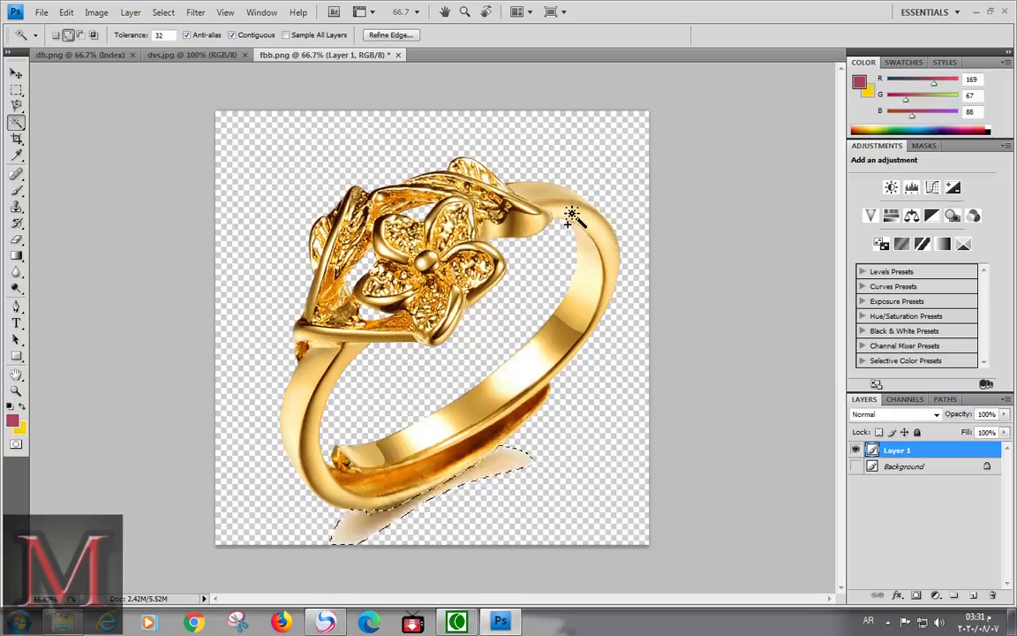
pyautogui.press('Delete')
pyautogui.hotkey('ctrl', 'd')
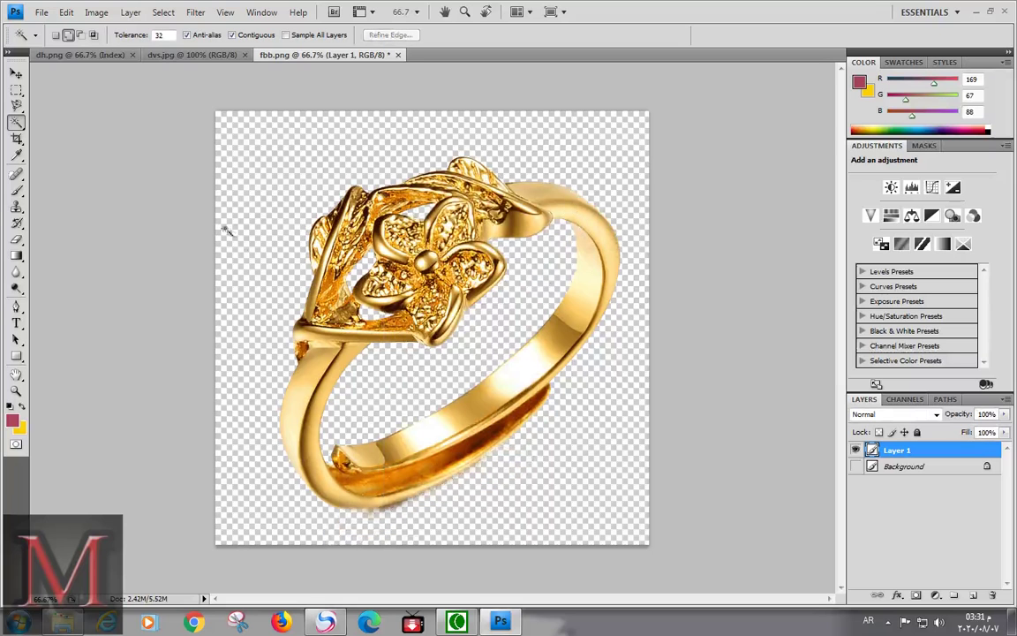
pyautogui.click(16, 74)
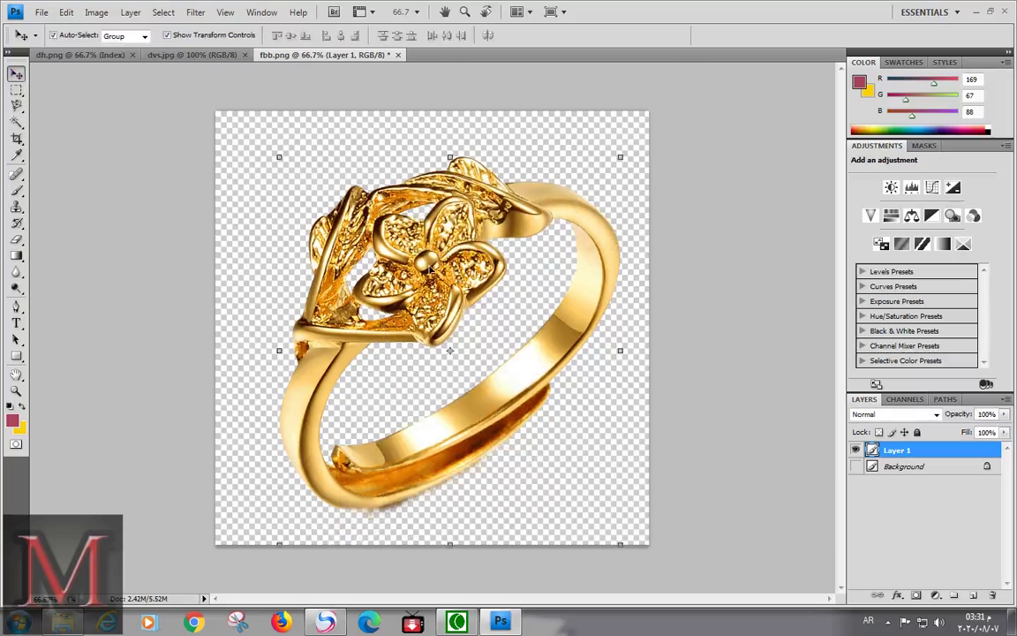
# - Nudge the flower ring up-left, then copy the plain ring in dvs.jpg onto a new layer
pyautogui.moveTo(407, 272)
pyautogui.mouseDown()
pyautogui.moveTo(402, 249)
pyautogui.moveTo(384, 260)
pyautogui.mouseUp()
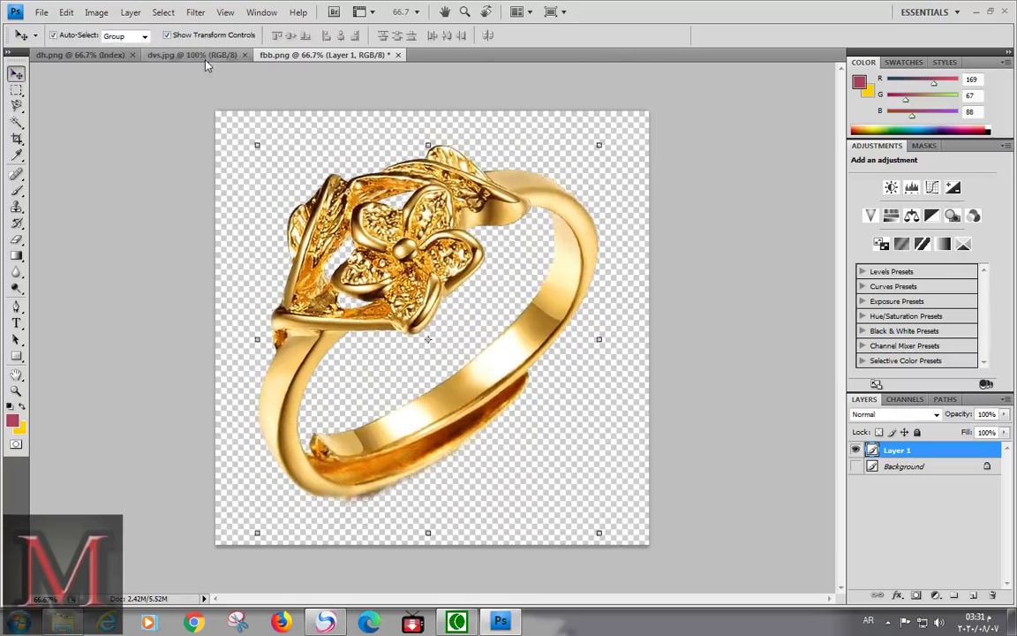
pyautogui.click(204, 57)
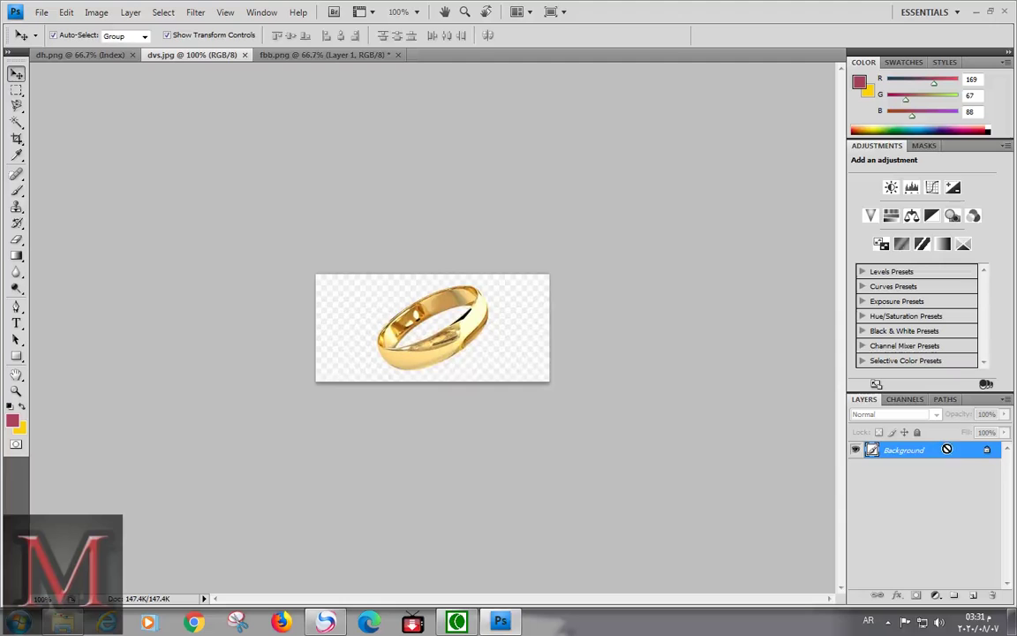
pyautogui.hotkey('ctrl', 'j')
# - Delete the plain ring's white background and drag the ring toward the dh.png hand image
pyautogui.click(17, 122)
pyautogui.click(357, 321)
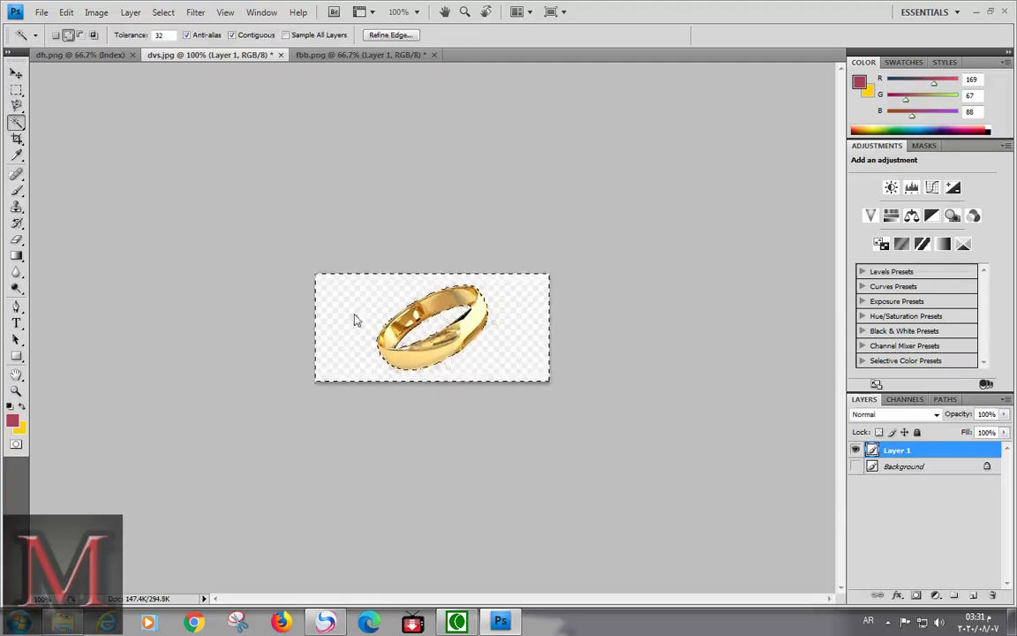
pyautogui.press('Delete')
pyautogui.press('v')
pyautogui.moveTo(424, 322); pyautogui.dragTo(172, 139)
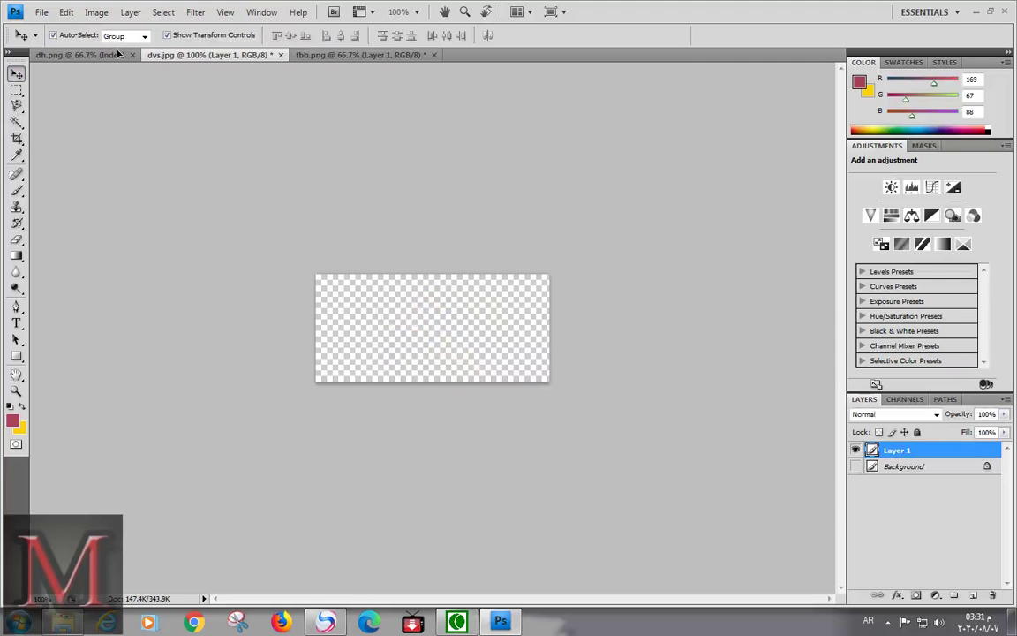
pyautogui.moveTo(120, 56); pyautogui.dragTo(151, 71)
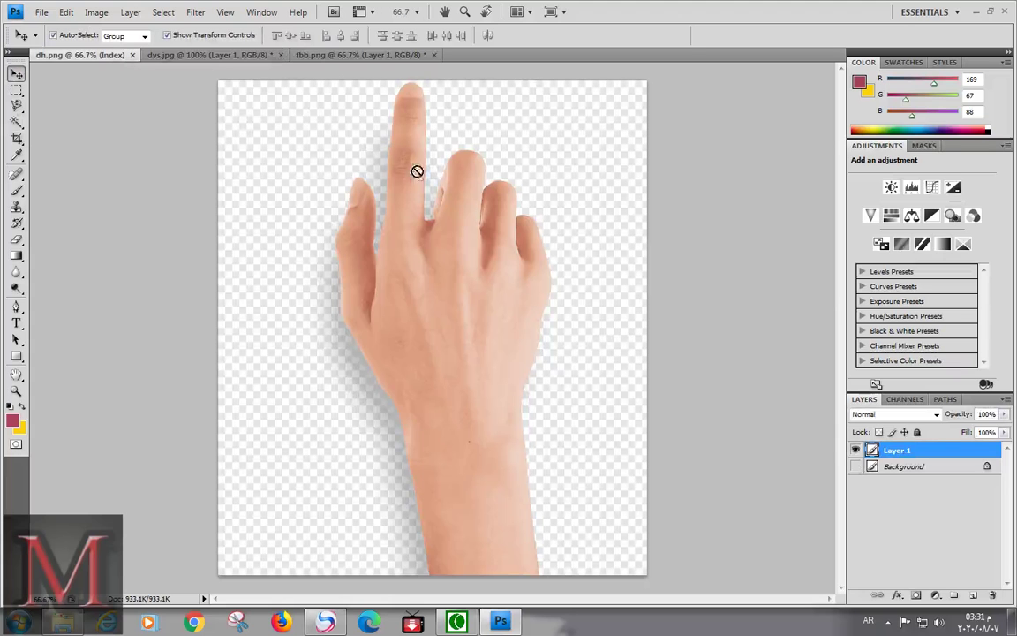
# - Drop the plain ring into dh.png, convert the hand image to RGB, and Magic-Wand-select the hand
pyautogui.moveTo(417, 171); pyautogui.dragTo(419, 192)
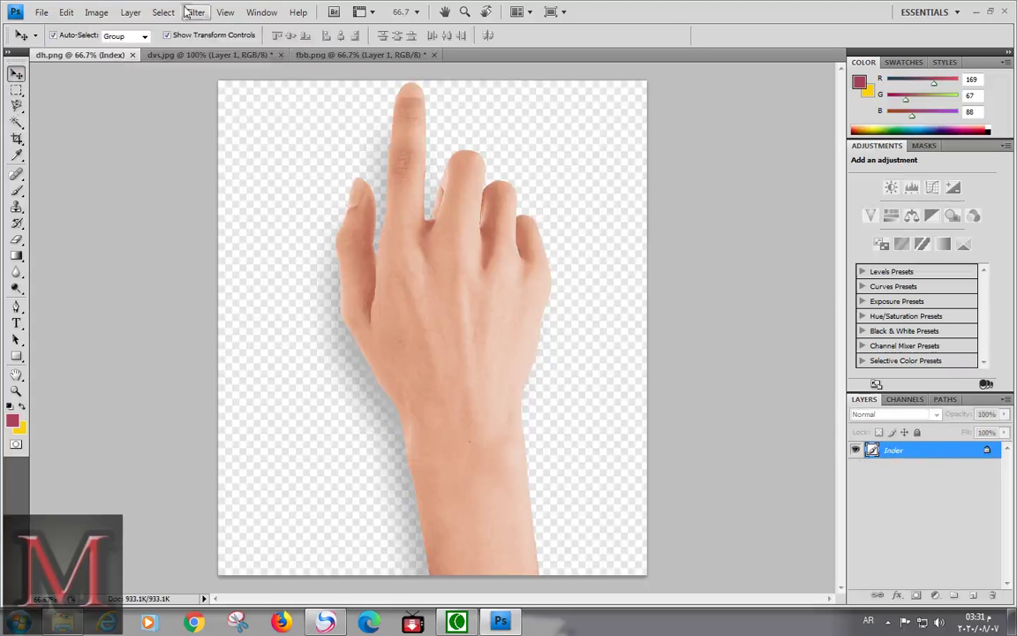
pyautogui.click(97, 12)
pyautogui.moveTo(106, 29)
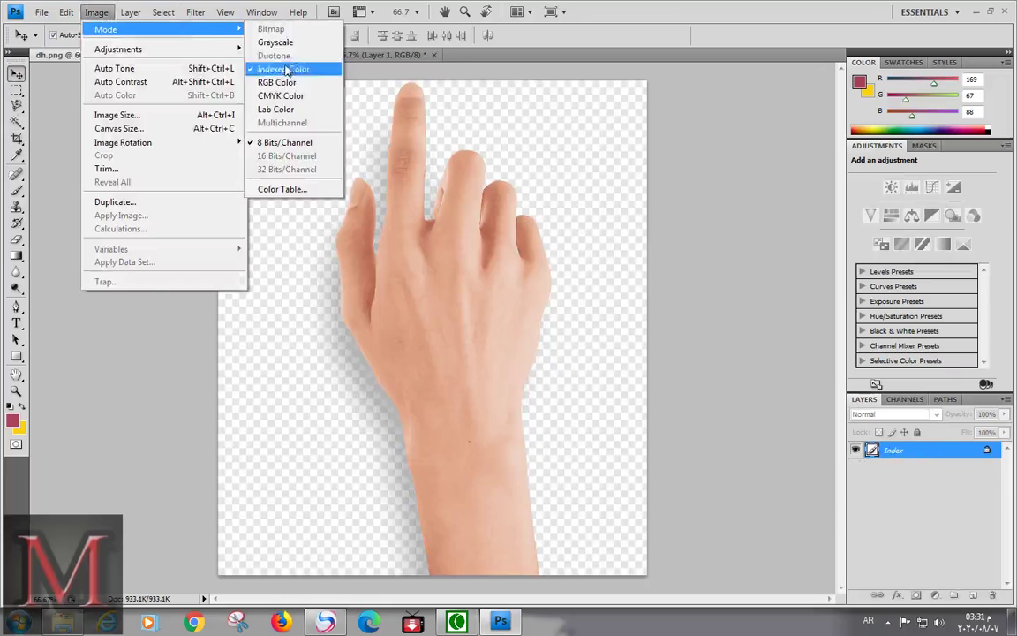
pyautogui.click(281, 82)
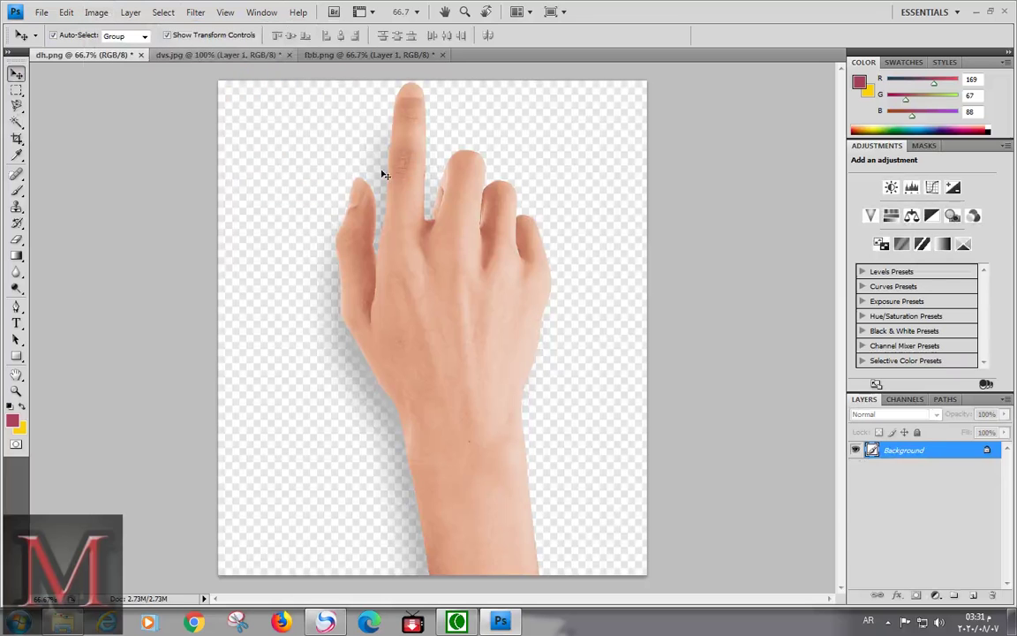
pyautogui.click(17, 120)
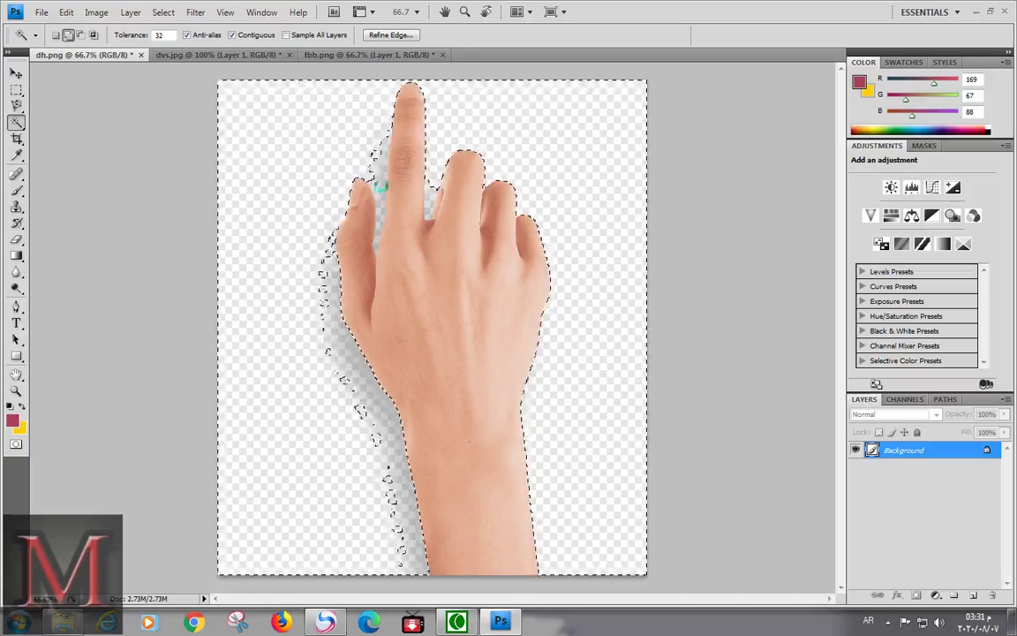
pyautogui.keyDown('shift'); pyautogui.click(434, 194); pyautogui.keyUp('shift')
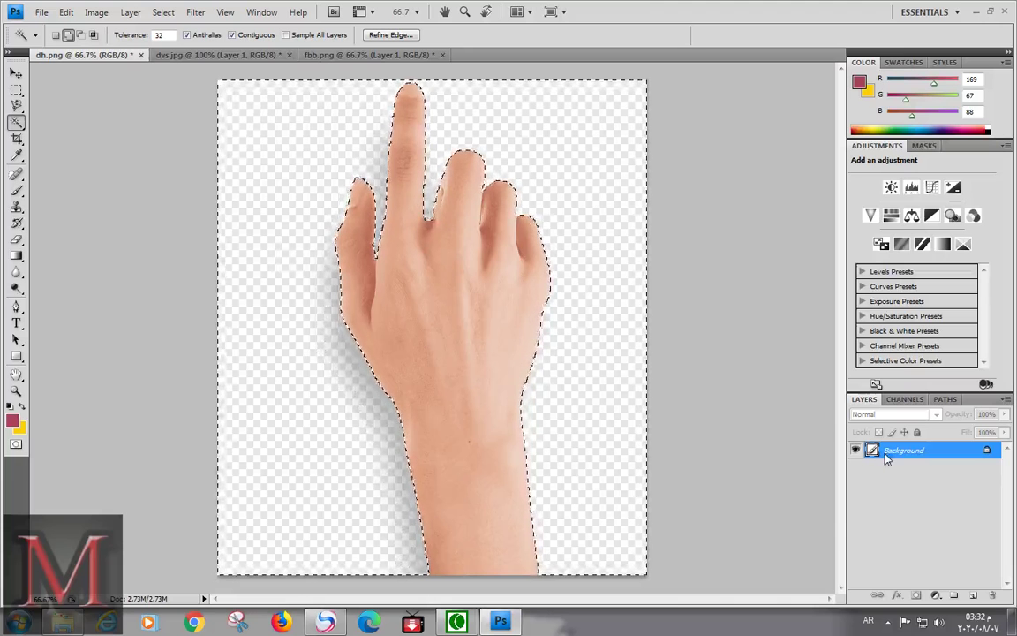
pyautogui.hotkey('ctrl', 'j')
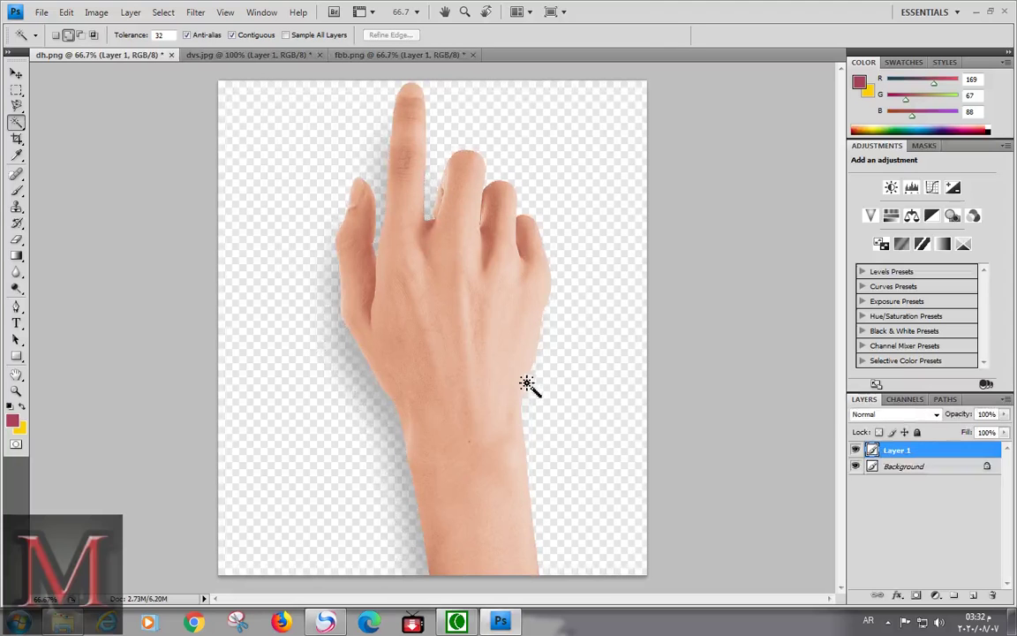
pyautogui.hotkey('ctrl', 'z')
pyautogui.hotkey('ctrl', 'z')
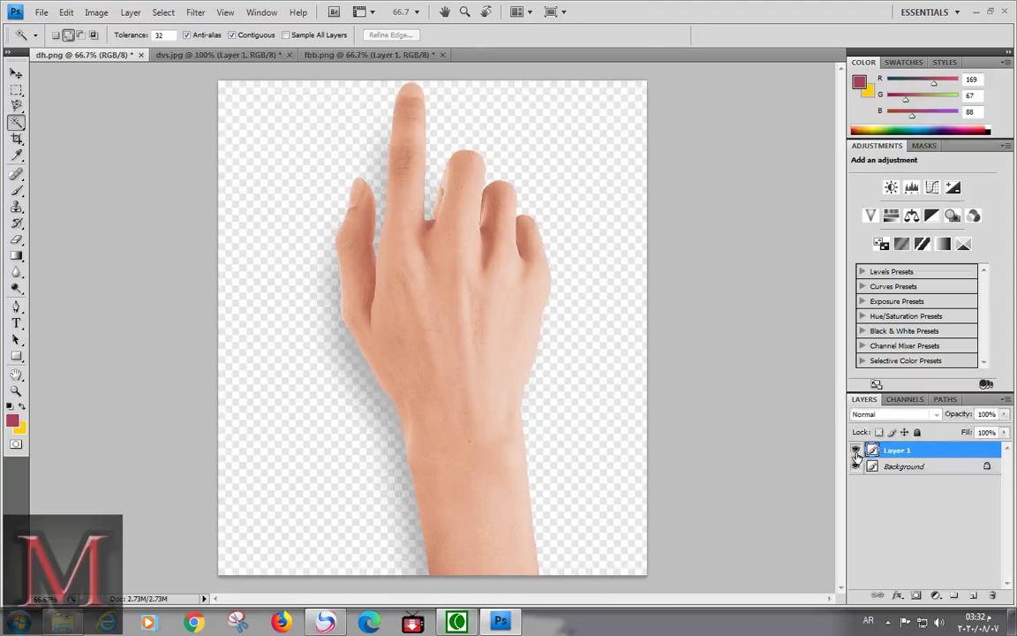
pyautogui.hotkey('ctrl', 'z')
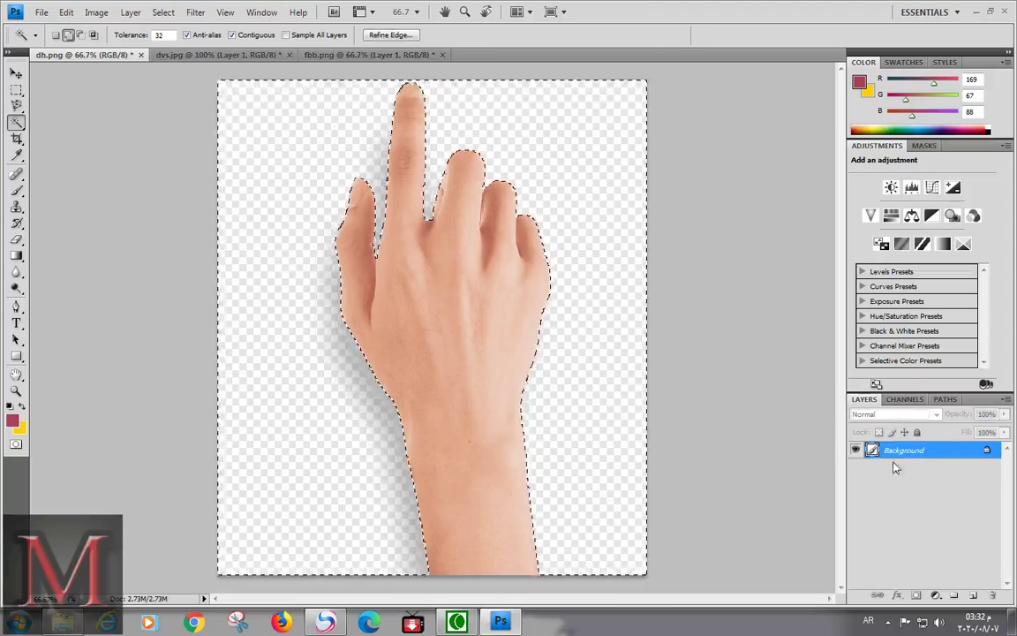
# - Duplicate the Background layer and hide the original so the hand shows on transparency
pyautogui.rightClick(911, 451)
pyautogui.click(914, 481)
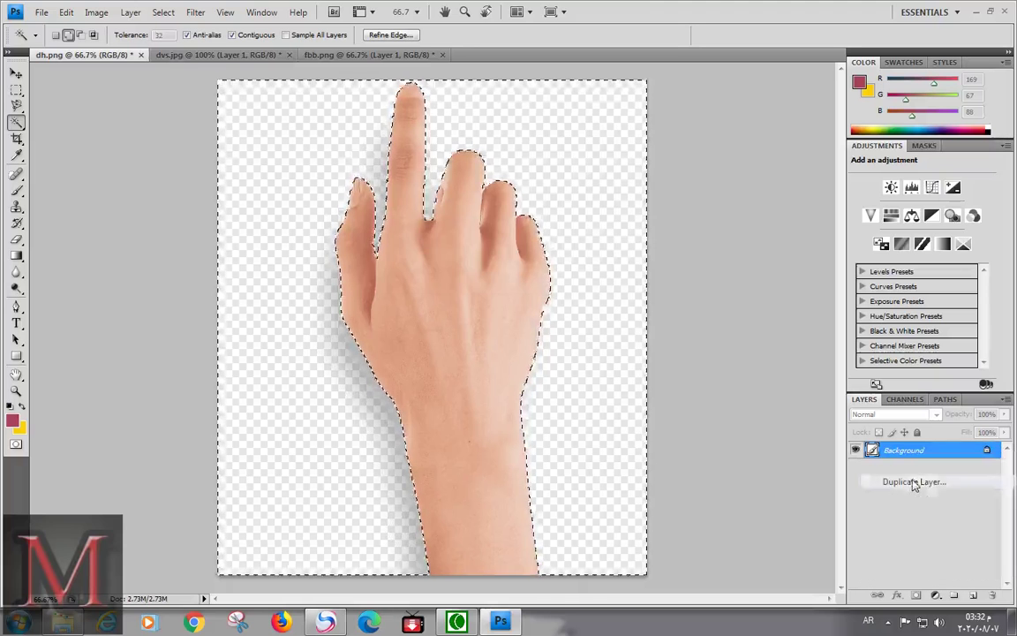
pyautogui.click(640, 189)
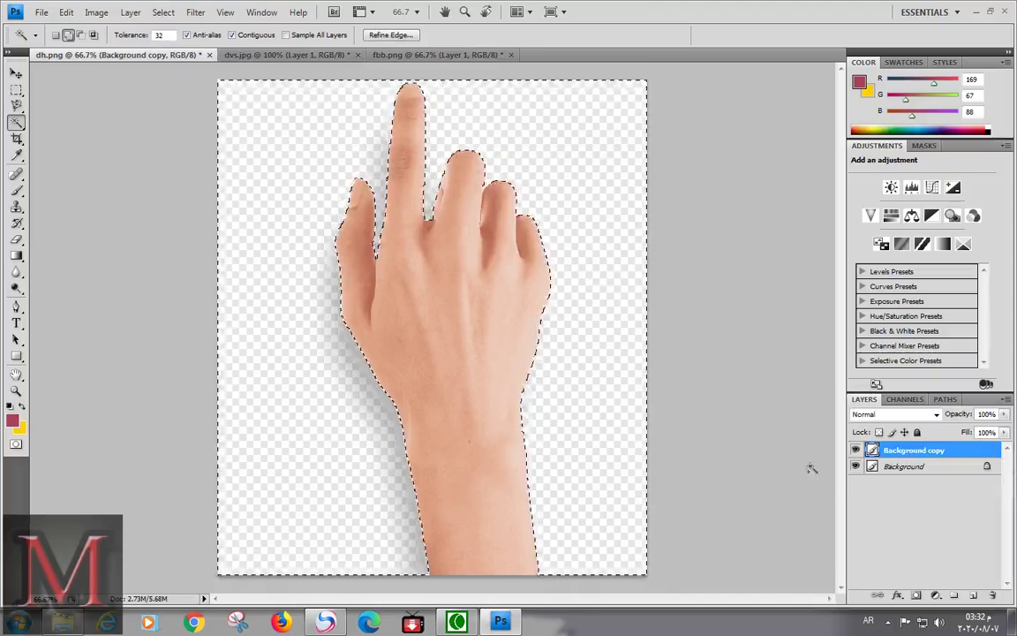
pyautogui.click(855, 466)
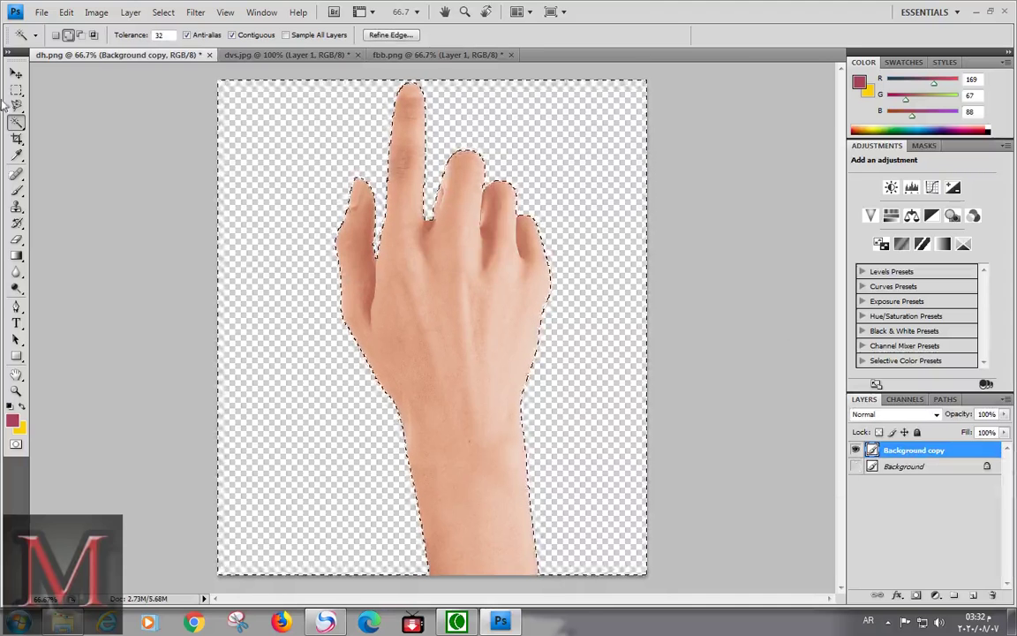
pyautogui.click(16, 73)
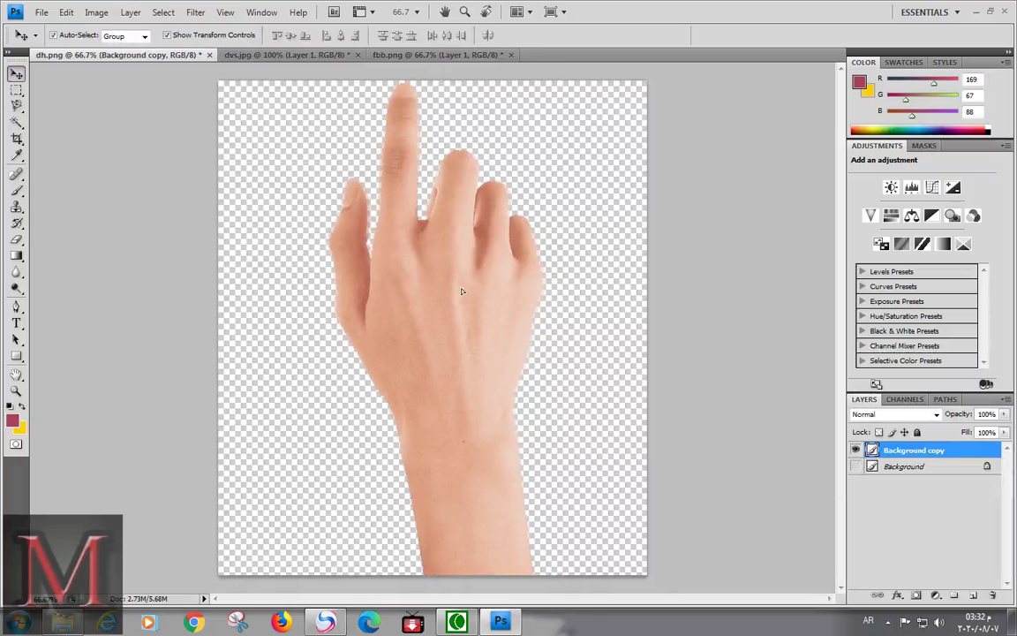
# - Drag the plain gold ring from dvs.jpg into the hand image
pyautogui.click(288, 55)
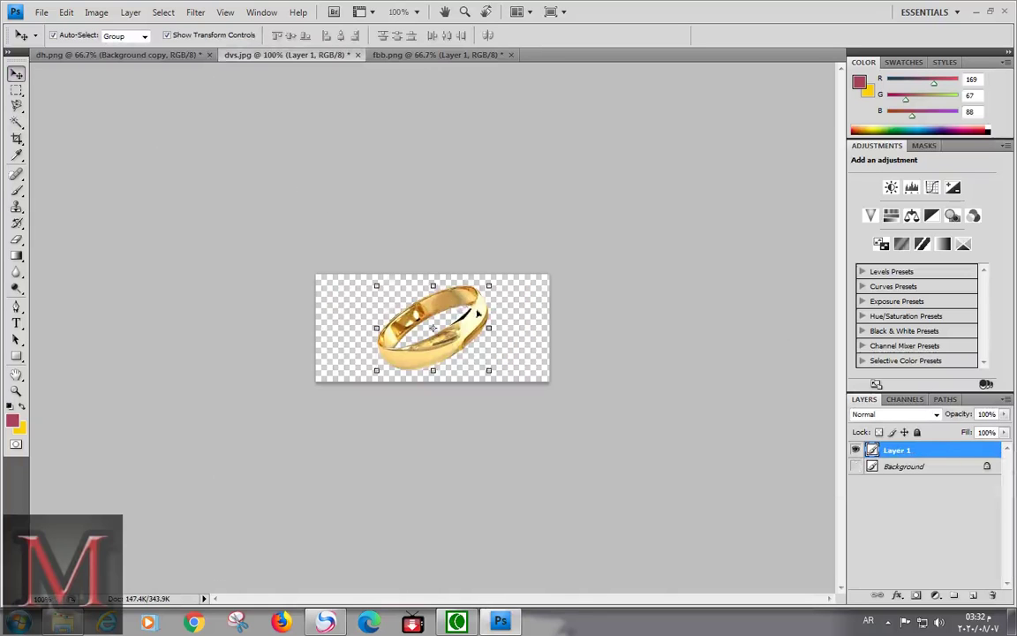
pyautogui.moveTo(477, 311); pyautogui.dragTo(165, 59)
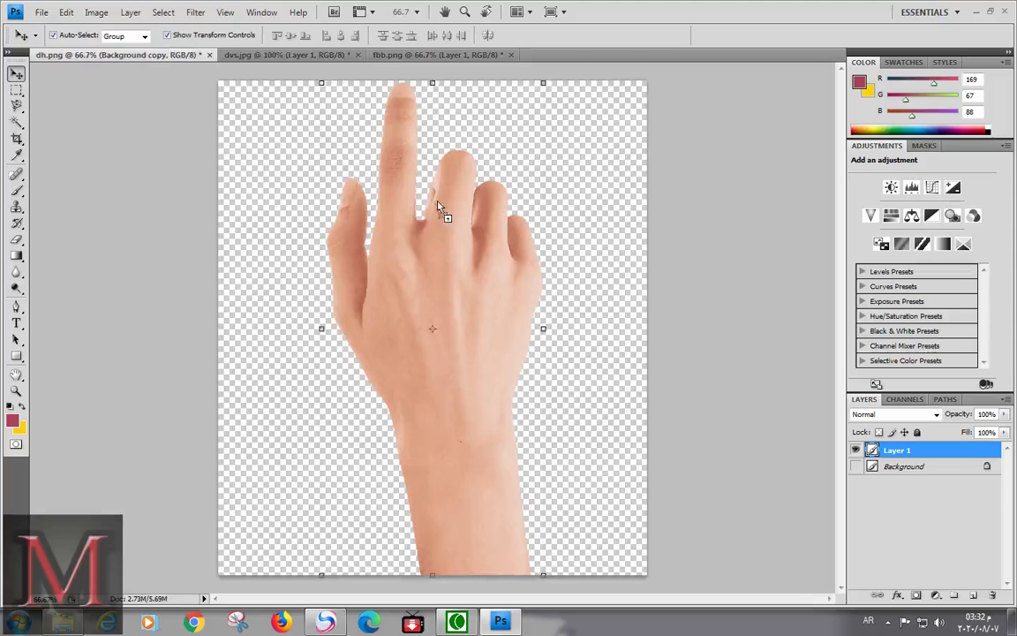
pyautogui.moveTo(438, 209); pyautogui.dragTo(408, 190)
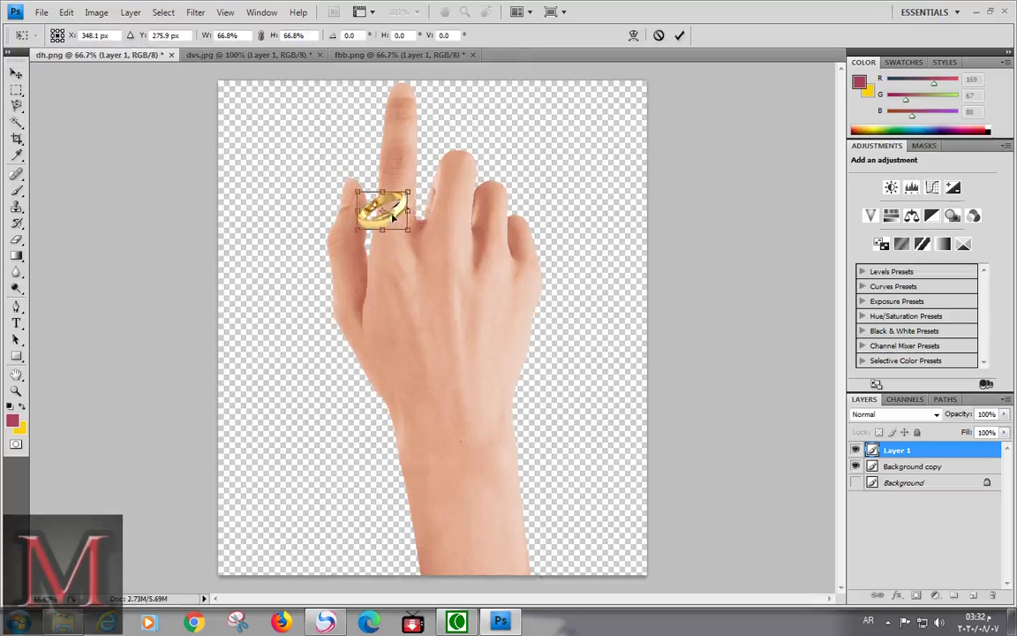
# - Rotate the ring and scale it to 66.8% to fit the raised finger
pyautogui.rightClick(411, 196)
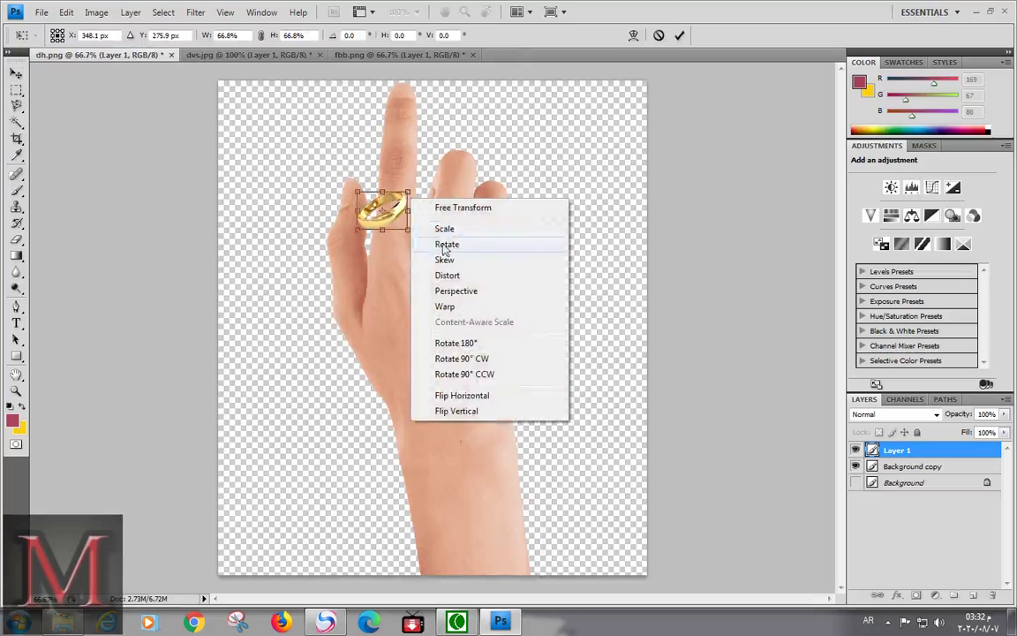
pyautogui.click(446, 245)
pyautogui.moveTo(413, 189)
pyautogui.mouseDown()
pyautogui.moveTo(415, 208)
pyautogui.moveTo(371, 210)
pyautogui.moveTo(403, 222)
pyautogui.mouseUp()
pyautogui.rightClick(369, 210)
pyautogui.click(389, 252)
pyautogui.press('Return')
# - Zoom in on the ring and set up a soft eraser brush of size 14, about 56% hardness
pyautogui.click(16, 390)
pyautogui.click(393, 212)
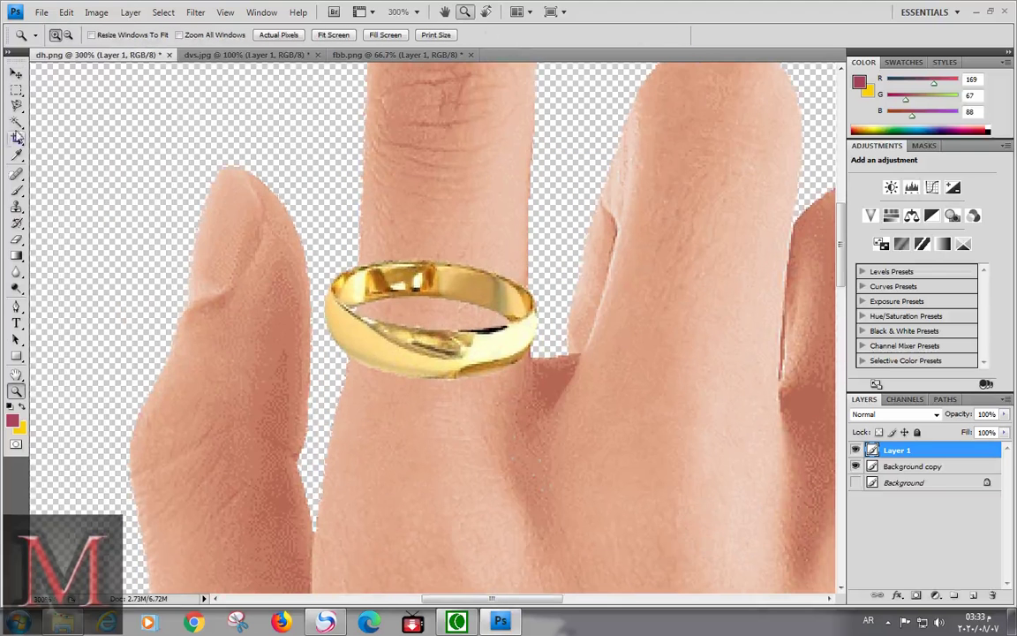
pyautogui.click(17, 238)
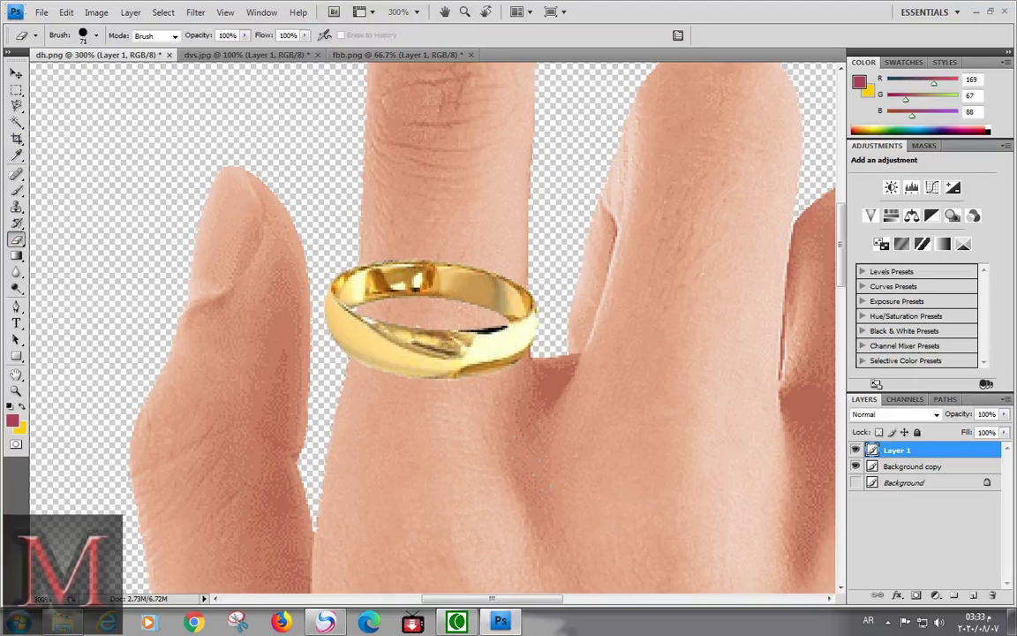
pyautogui.click(93, 38)
pyautogui.click(94, 120)
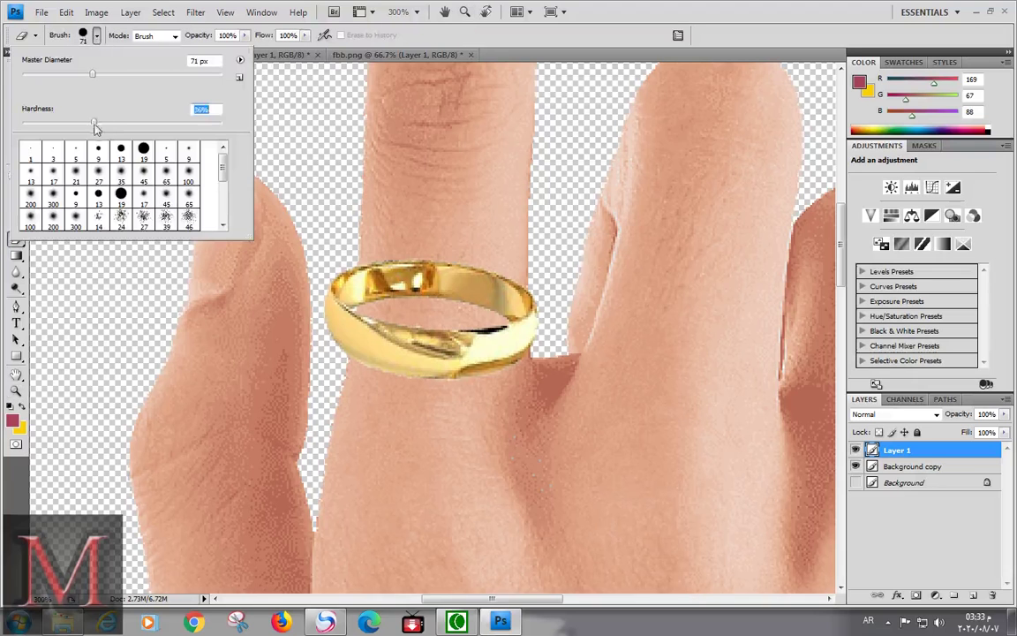
pyautogui.doubleClick(98, 217)
pyautogui.click(477, 251)
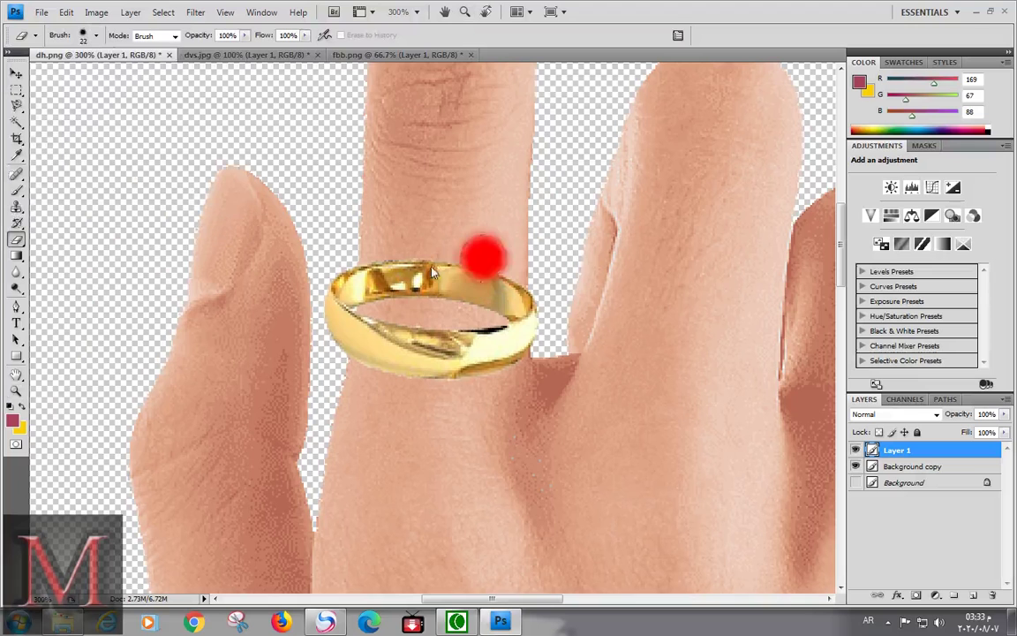
# - Erase the ring's back band, rescale the ring to 91.3%, and zoom out
pyautogui.moveTo(483, 257)
pyautogui.mouseDown()
pyautogui.moveTo(378, 280)
pyautogui.moveTo(366, 273)
pyautogui.mouseUp()
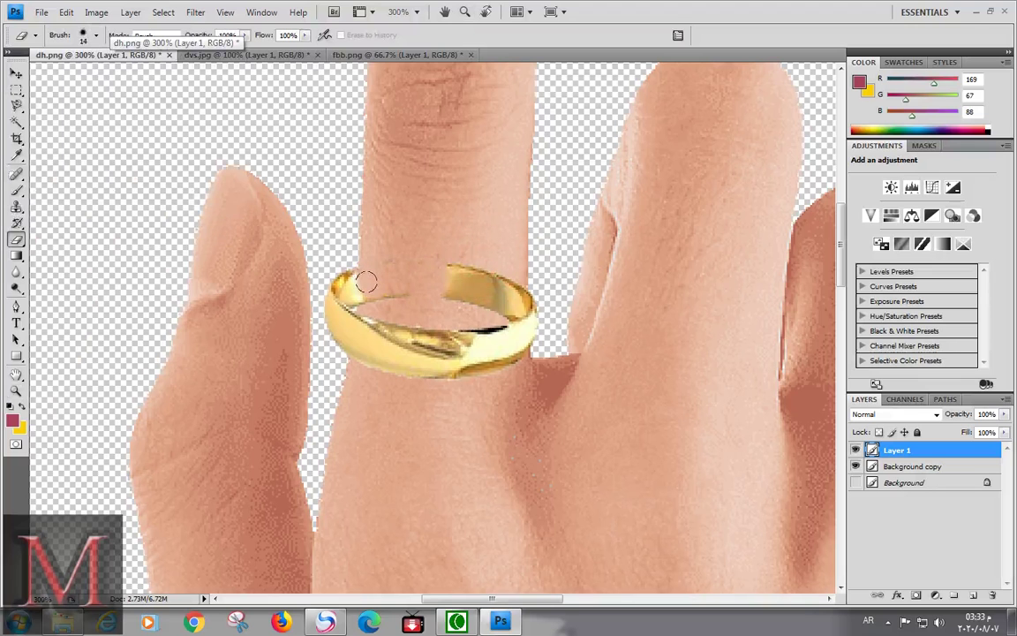
pyautogui.moveTo(461, 255); pyautogui.dragTo(490, 283)
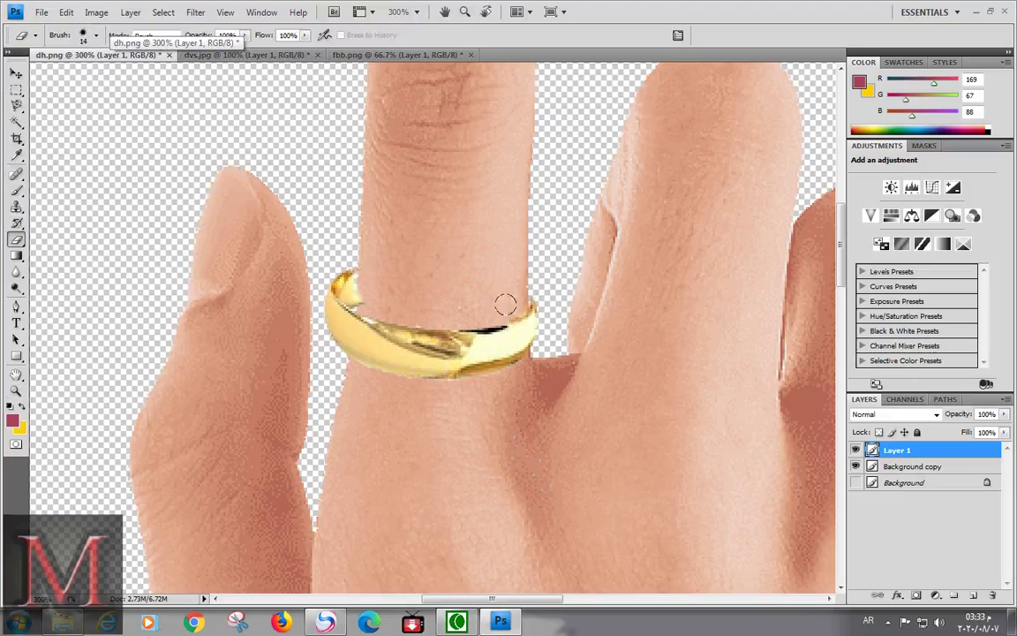
pyautogui.press('v')
pyautogui.moveTo(546, 261); pyautogui.dragTo(534, 266)
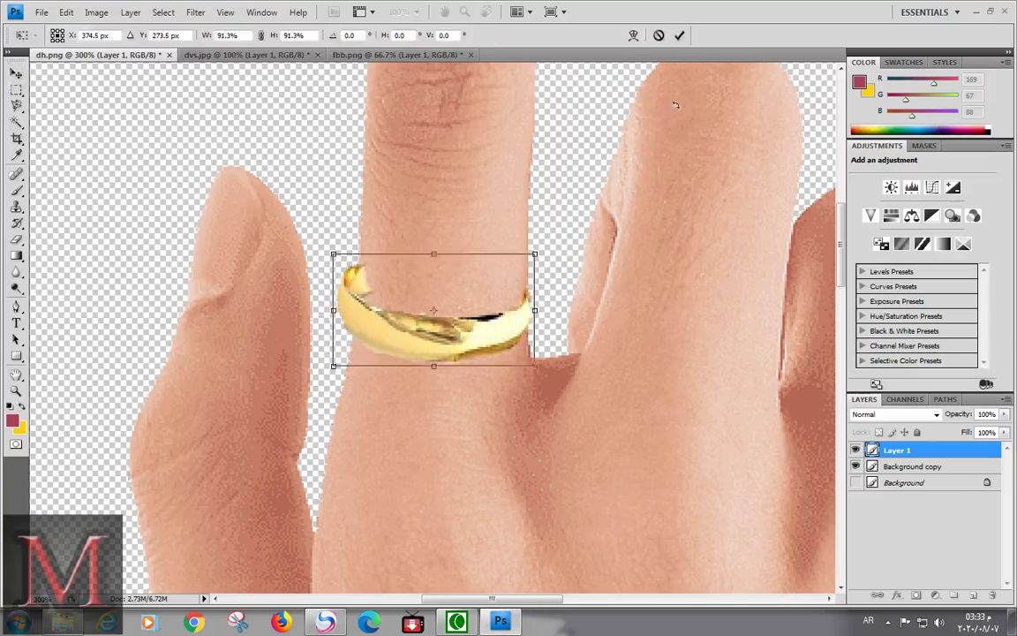
pyautogui.press('Return')
pyautogui.press('e')
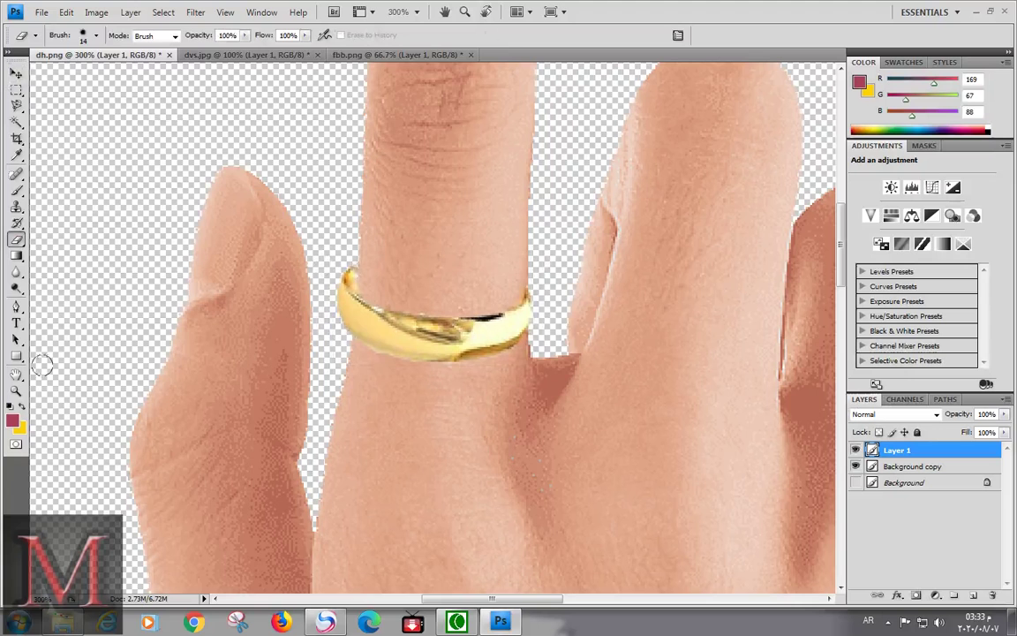
pyautogui.press('z')
pyautogui.keyDown('alt'); pyautogui.click(220, 363); pyautogui.keyUp('alt')
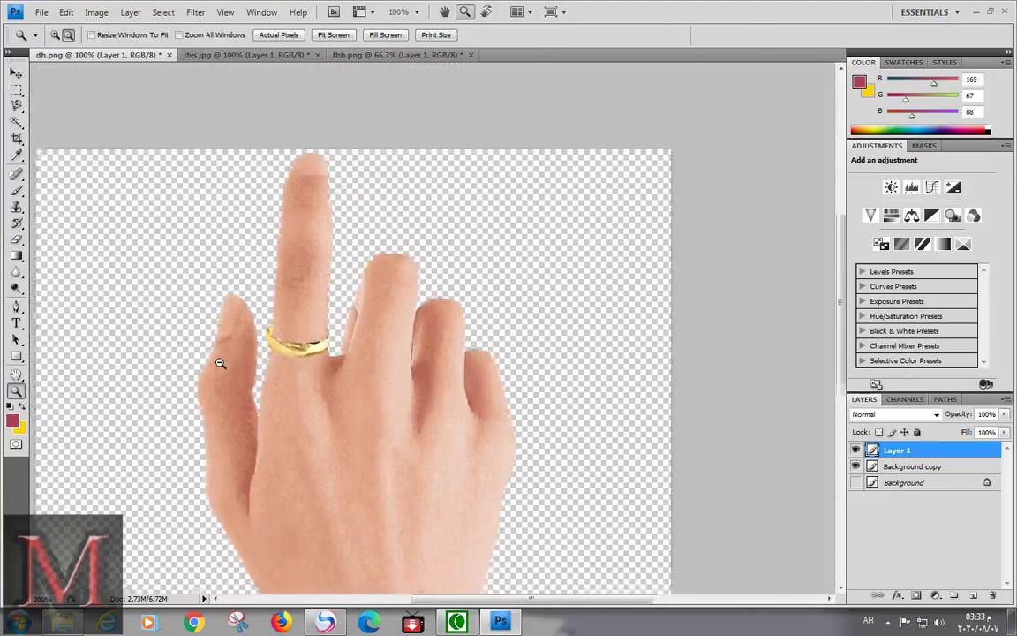
# - Drag the gold flower ring from fbb.png into the hand image
pyautogui.keyDown('alt'); pyautogui.click(220, 363); pyautogui.keyUp('alt')
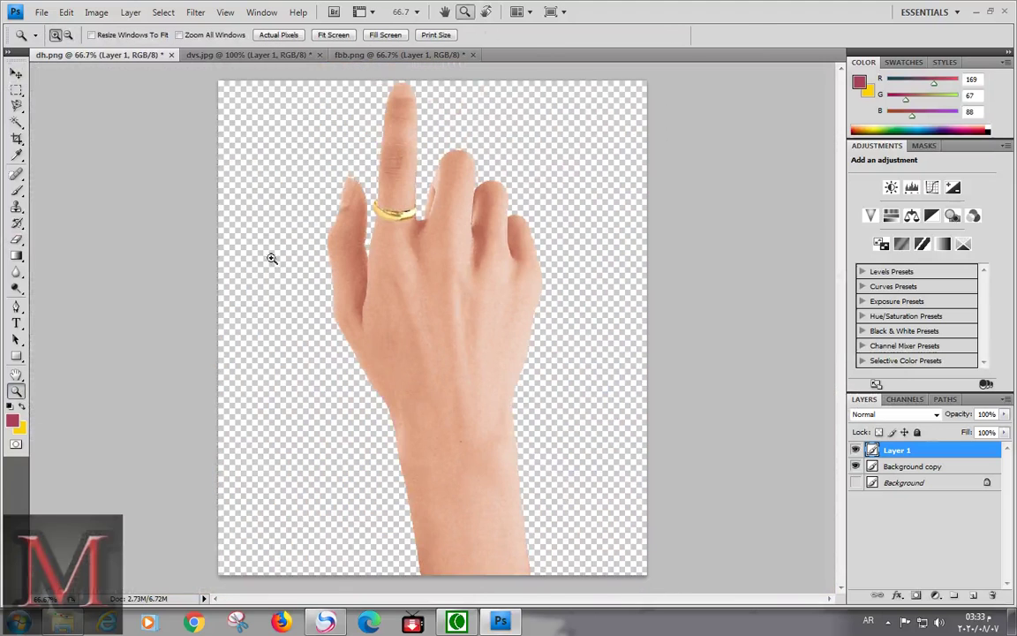
pyautogui.click(398, 54)
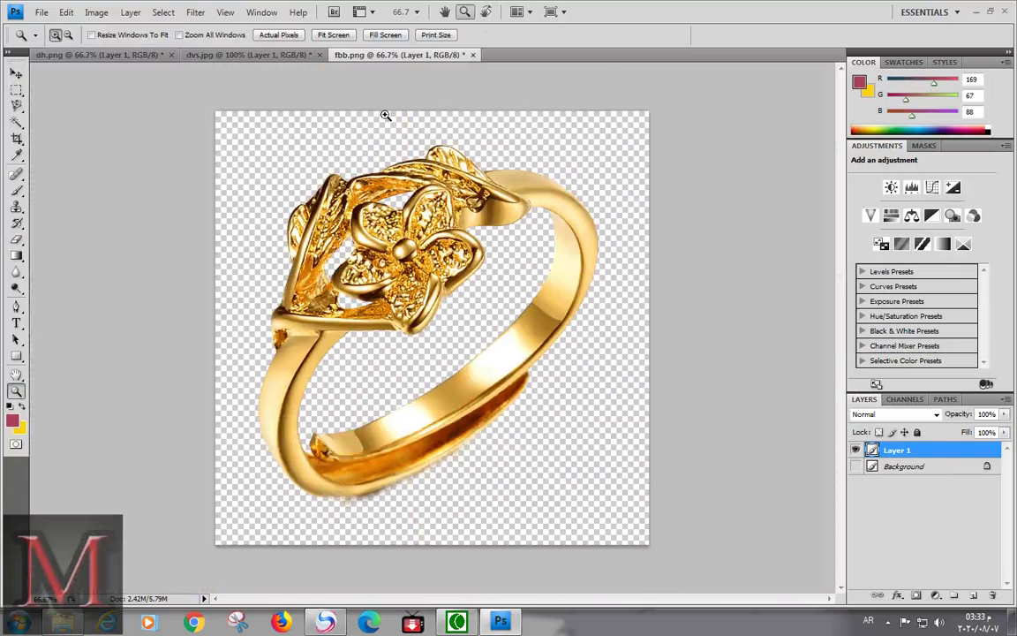
pyautogui.click(16, 71)
pyautogui.moveTo(406, 274)
pyautogui.mouseDown()
pyautogui.moveTo(115, 51)
pyautogui.moveTo(438, 409)
pyautogui.moveTo(393, 311)
pyautogui.mouseUp()
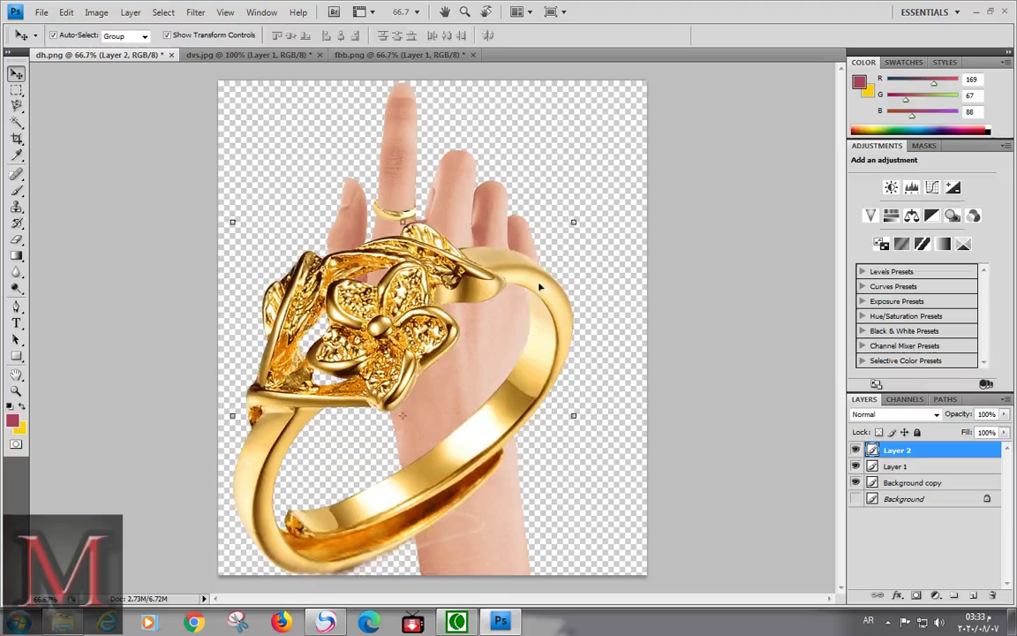
# - Scale the flower ring to 33.4%, tilt it 12.5° across the wrist, and zoom in
pyautogui.moveTo(575, 224)
pyautogui.mouseDown()
pyautogui.moveTo(491, 408)
pyautogui.moveTo(544, 456)
pyautogui.moveTo(527, 386)
pyautogui.mouseUp()
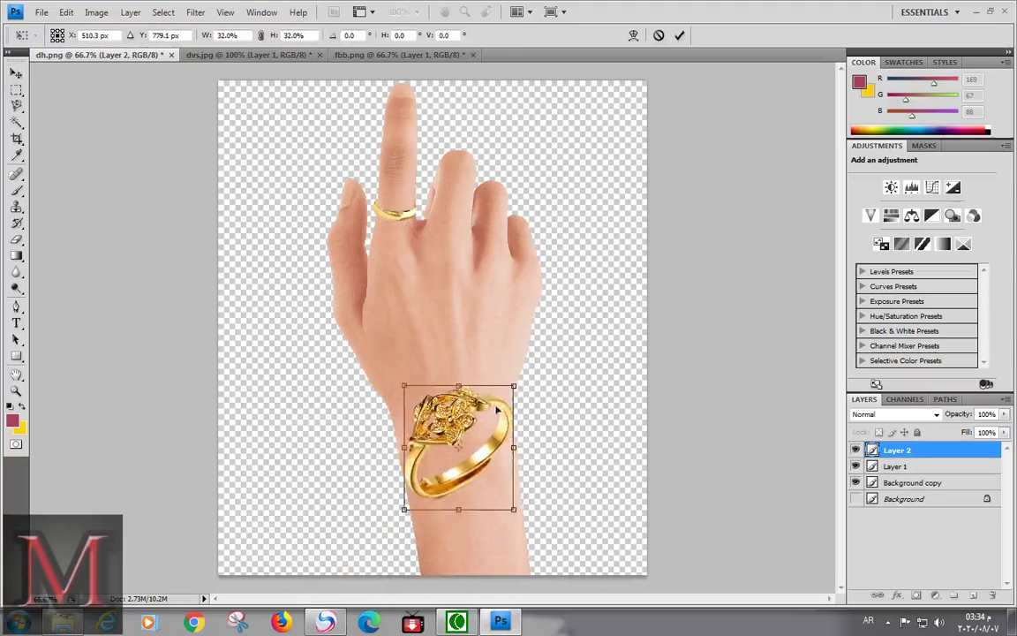
pyautogui.moveTo(477, 424)
pyautogui.mouseDown()
pyautogui.moveTo(480, 448)
pyautogui.moveTo(528, 426)
pyautogui.mouseUp()
pyautogui.rightClick(525, 405)
pyautogui.click(511, 415)
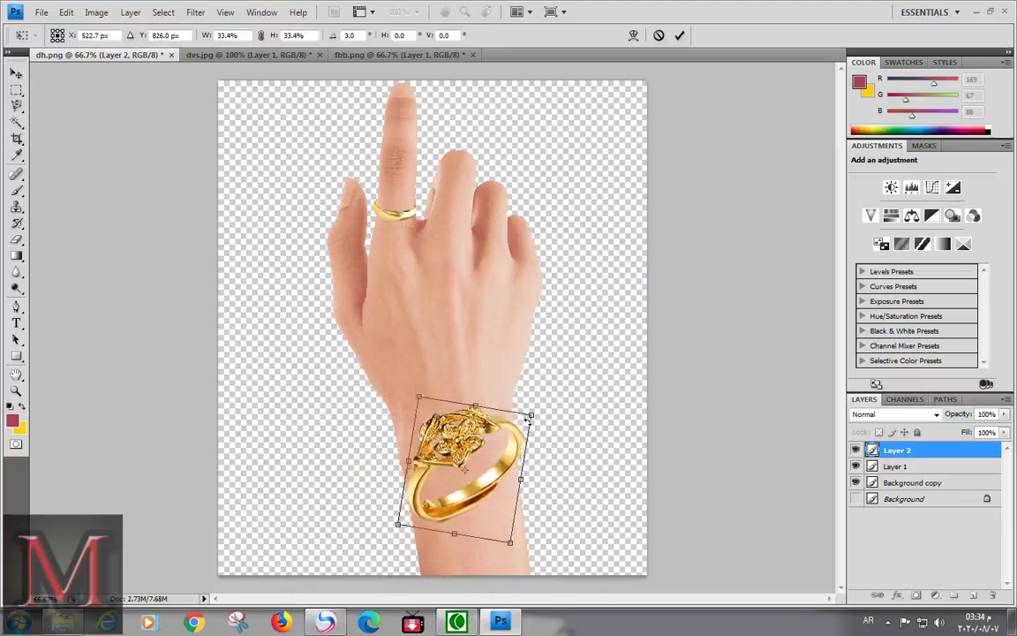
pyautogui.click(679, 35)
pyautogui.press('z')
pyautogui.click(464, 463)
pyautogui.click(494, 415)
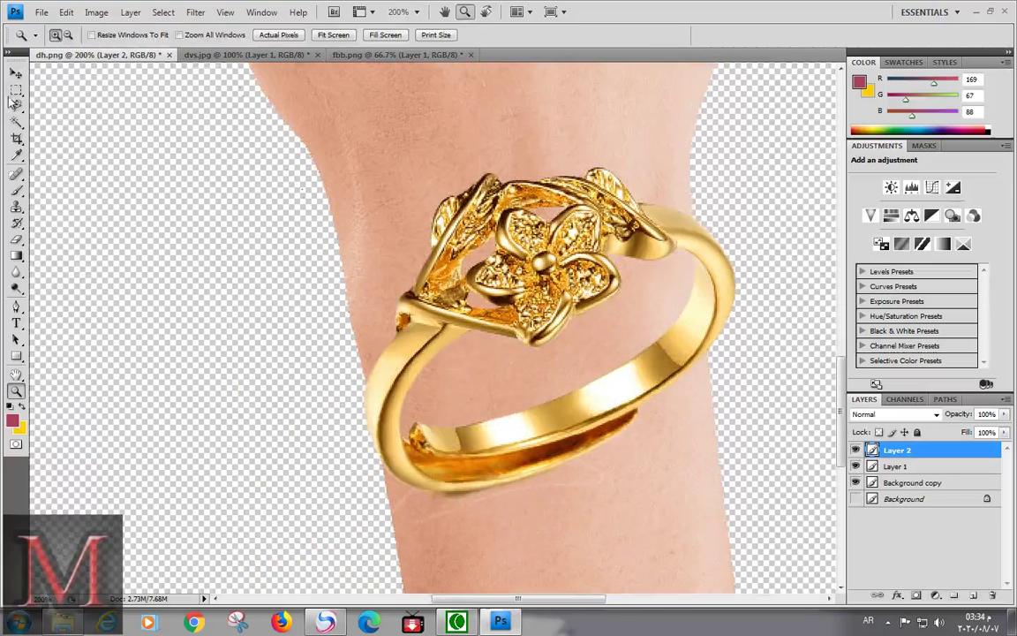
# - Nudge the bracelet down-left on the wrist and erase the lower-left part of its band
pyautogui.click(16, 74)
pyautogui.moveTo(535, 296)
pyautogui.mouseDown()
pyautogui.moveTo(521, 320)
pyautogui.moveTo(527, 315)
pyautogui.mouseUp()
pyautogui.click(16, 240)
pyautogui.moveTo(406, 450)
pyautogui.mouseDown()
pyautogui.moveTo(508, 418)
pyautogui.moveTo(651, 316)
pyautogui.mouseUp()
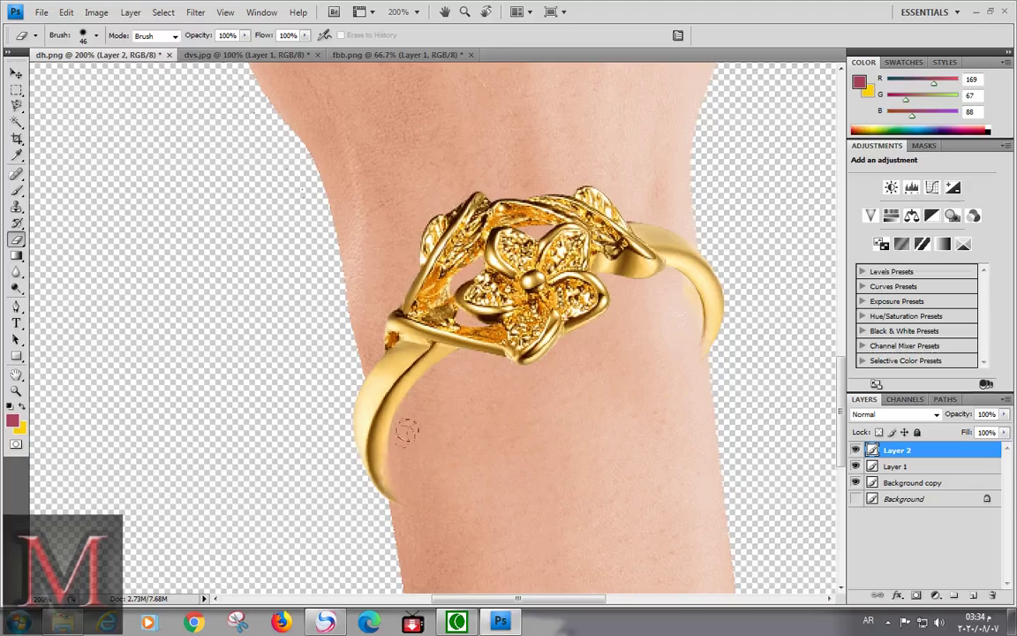
# - Rescale the bracelet to 97.8%, erase its band edge with a size 31 brush, and zoom out
pyautogui.press('v')
pyautogui.hotkey('ctrl', 't')
pyautogui.moveTo(676, 234)
pyautogui.mouseDown()
pyautogui.moveTo(594, 282)
pyautogui.moveTo(606, 280)
pyautogui.mouseUp()
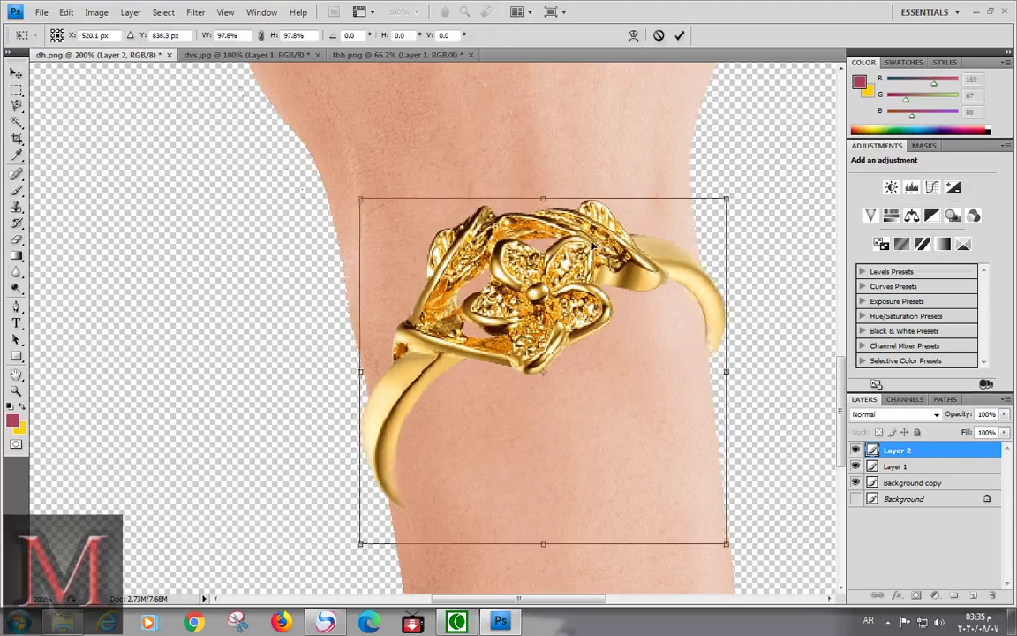
pyautogui.click(679, 35)
pyautogui.click(15, 239)
pyautogui.moveTo(421, 468); pyautogui.dragTo(412, 477)
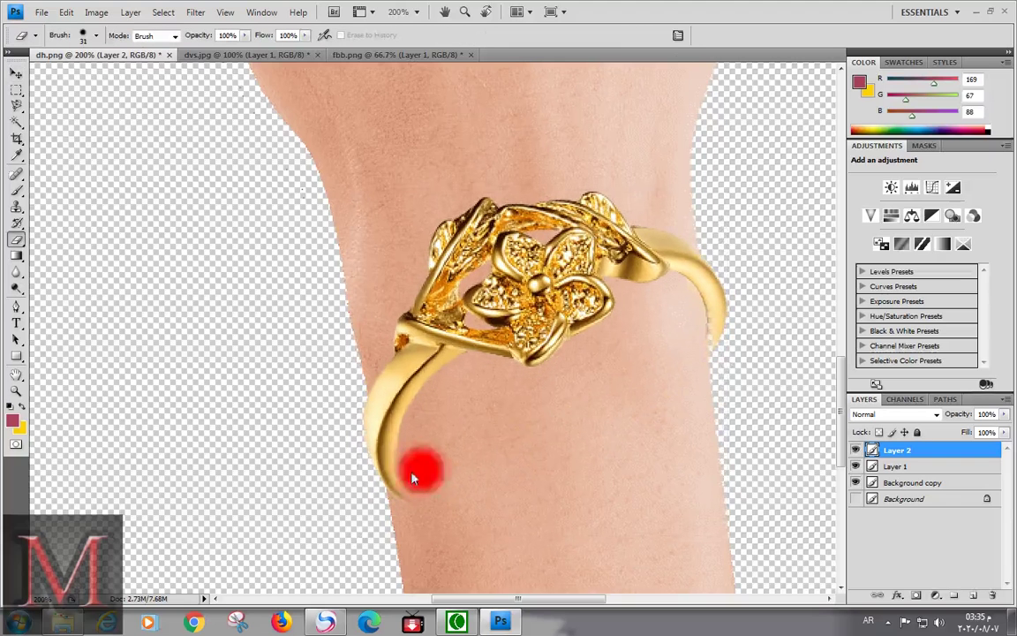
pyautogui.click(96, 36)
pyautogui.click(95, 35)
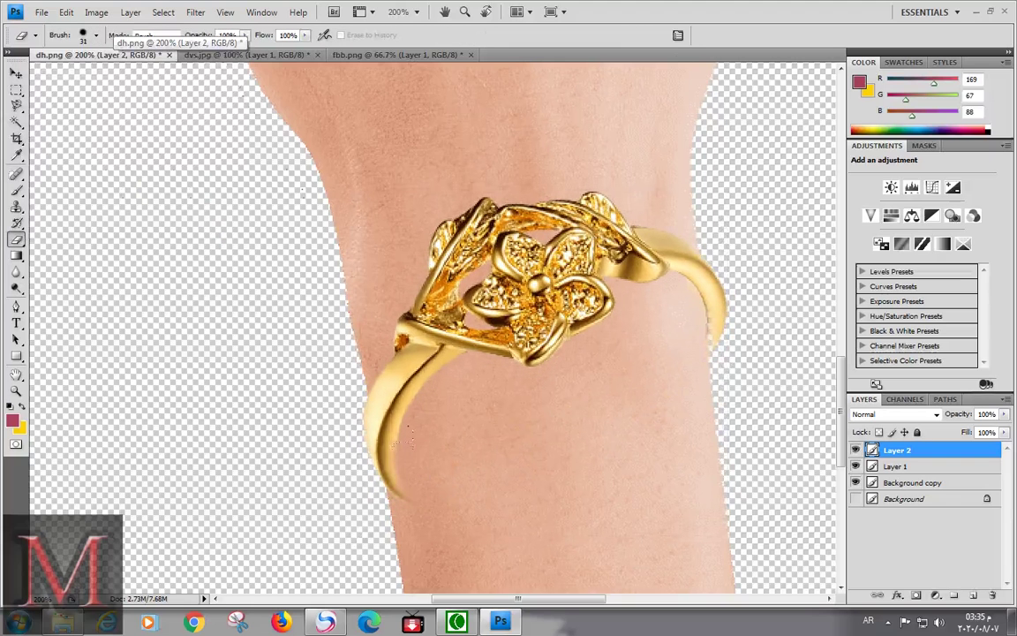
pyautogui.moveTo(388, 481); pyautogui.dragTo(396, 452)
pyautogui.press('z')
pyautogui.keyDown('alt'); pyautogui.click(166, 395); pyautogui.keyUp('alt')
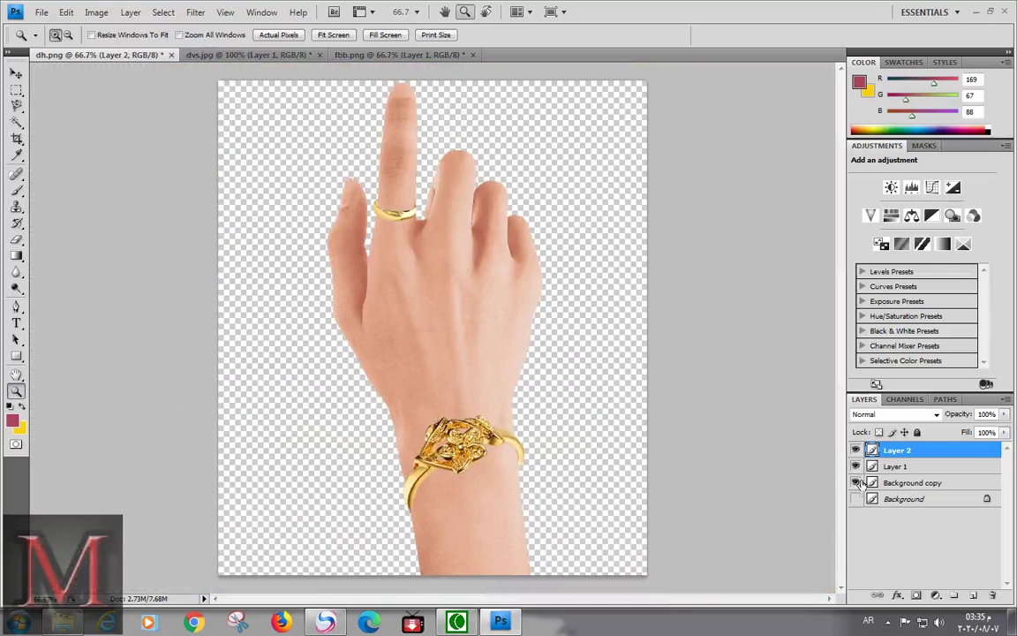
# - Merge Background copy, Layer 1 and Layer 2 into a single layer
pyautogui.keyDown('shift'); pyautogui.click(895, 484); pyautogui.keyUp('shift')
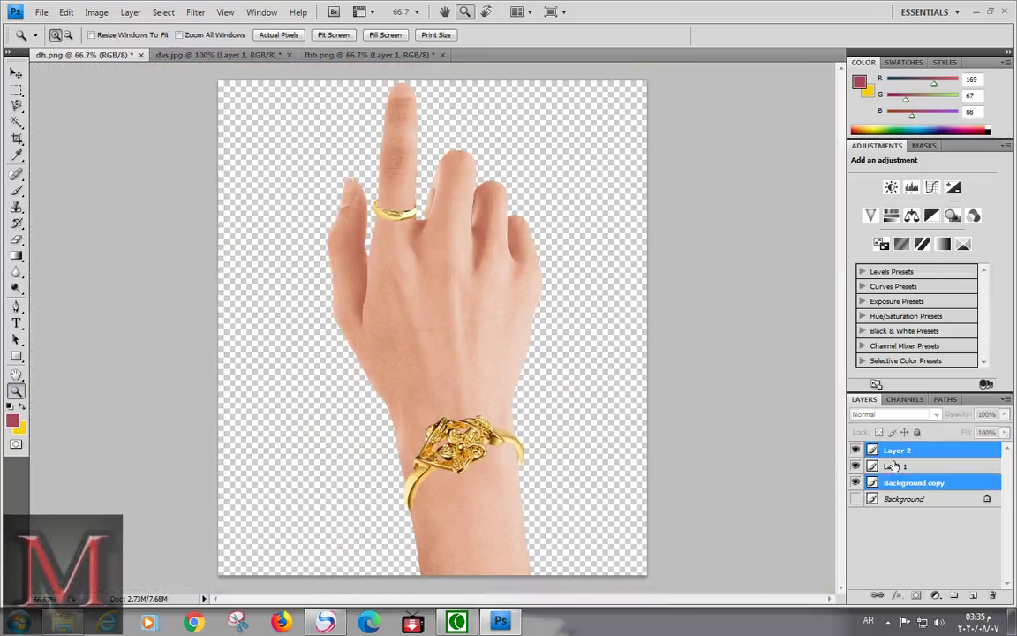
pyautogui.keyDown('ctrl'); pyautogui.click(895, 450); pyautogui.keyUp('ctrl')
pyautogui.rightClick(896, 452)
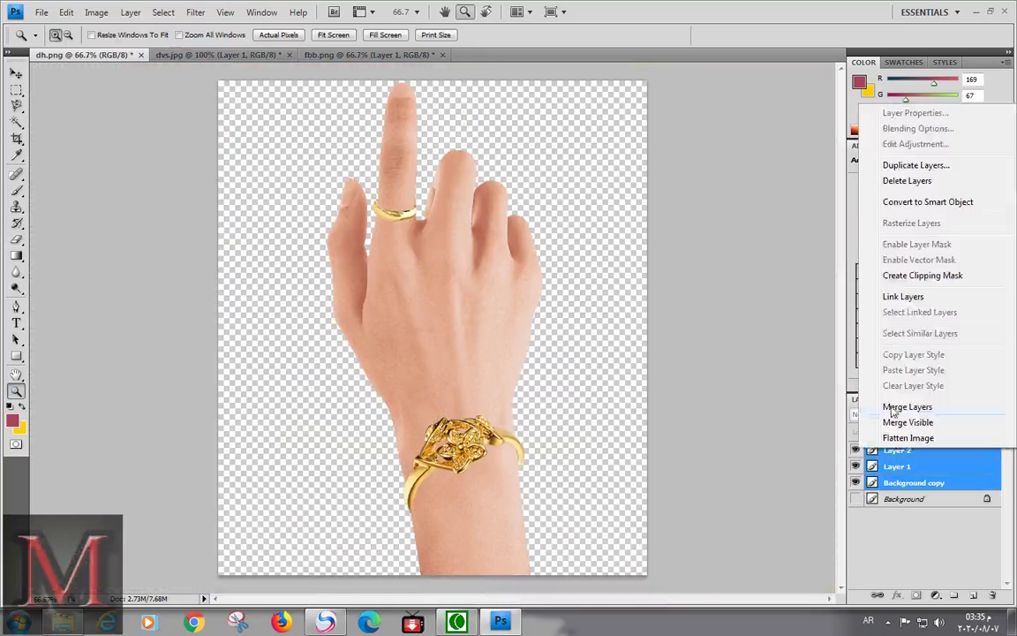
pyautogui.click(897, 405)
# - Toggle the merged layer's visibility to compare with the original hand, leaving it hidden
pyautogui.press('v')
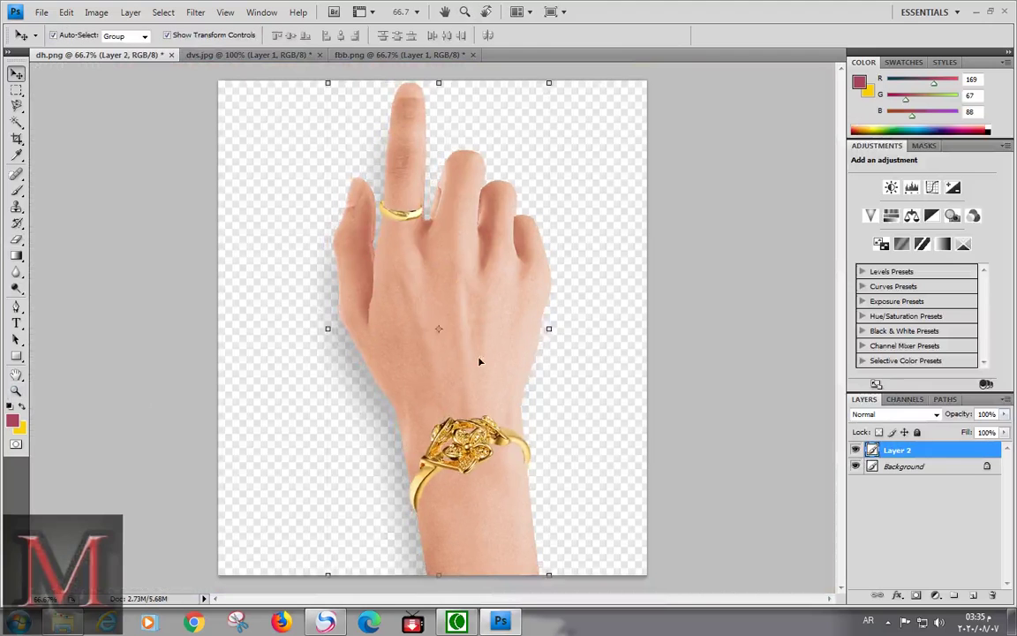
pyautogui.click(855, 450)
pyautogui.click(855, 449)
pyautogui.click(855, 450)
pyautogui.click(855, 450)
pyautogui.click(855, 450)
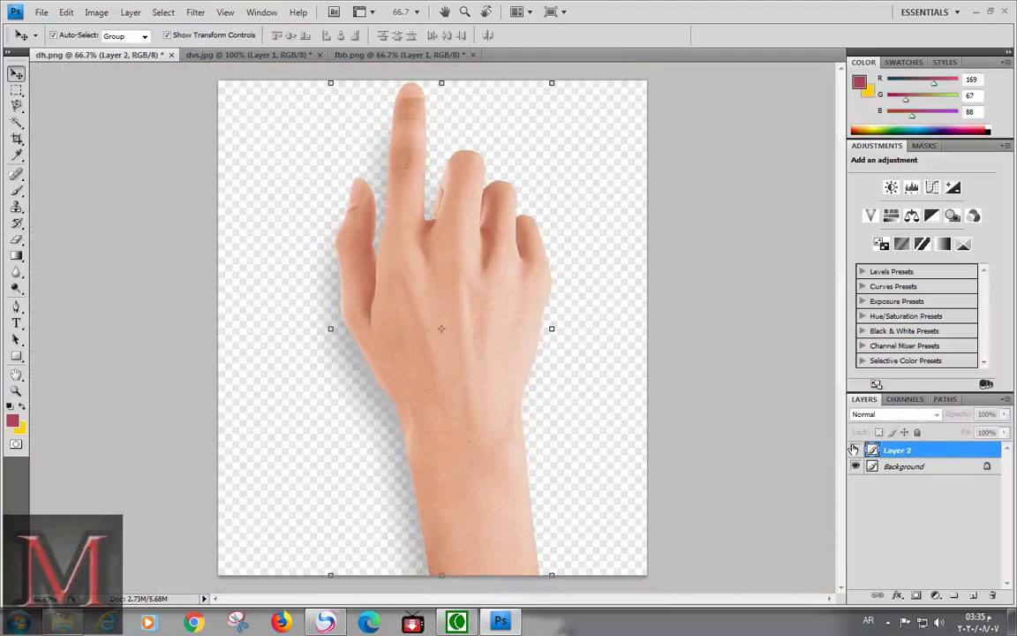